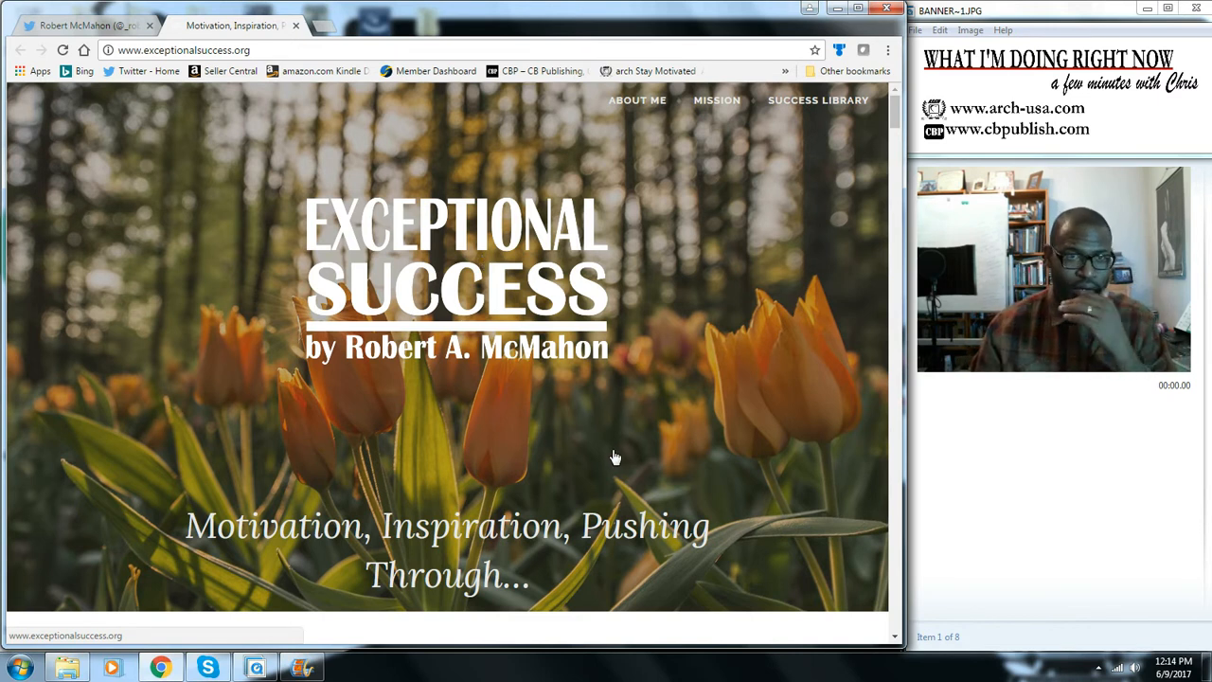
- Look over the website's home page, then open the logo Publisher file from the client's folder in Consulting Work
scroll(612, 459, "down", 10)
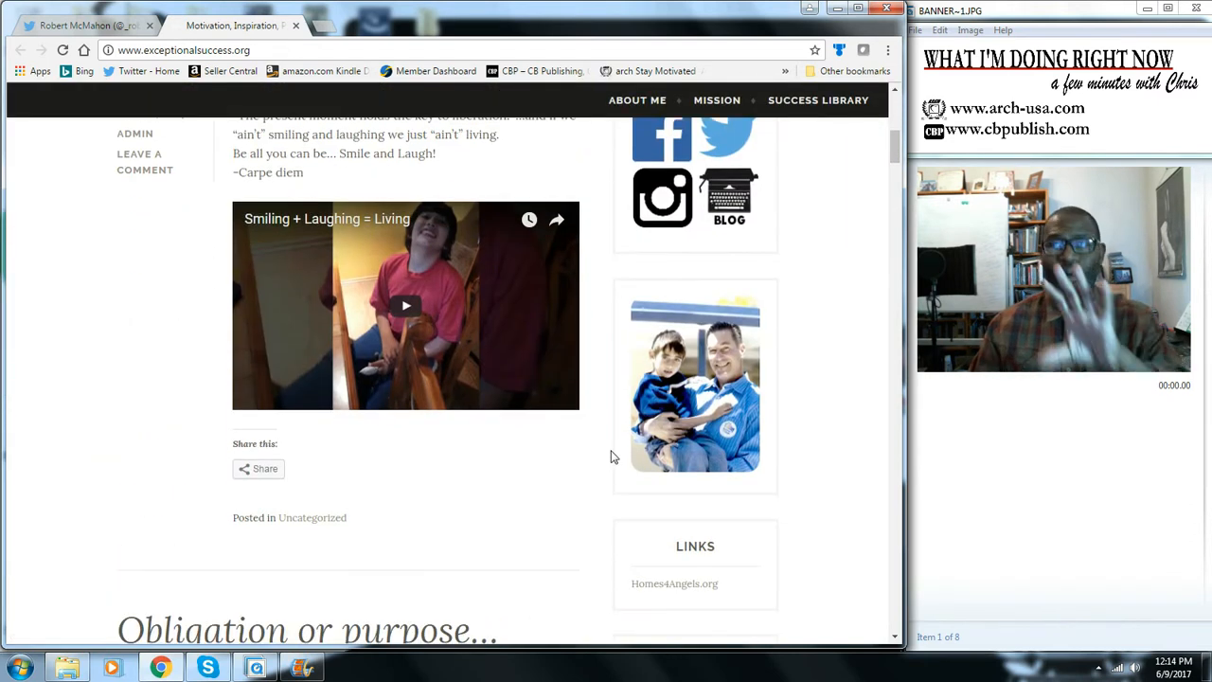
scroll(612, 458, "up", 2)
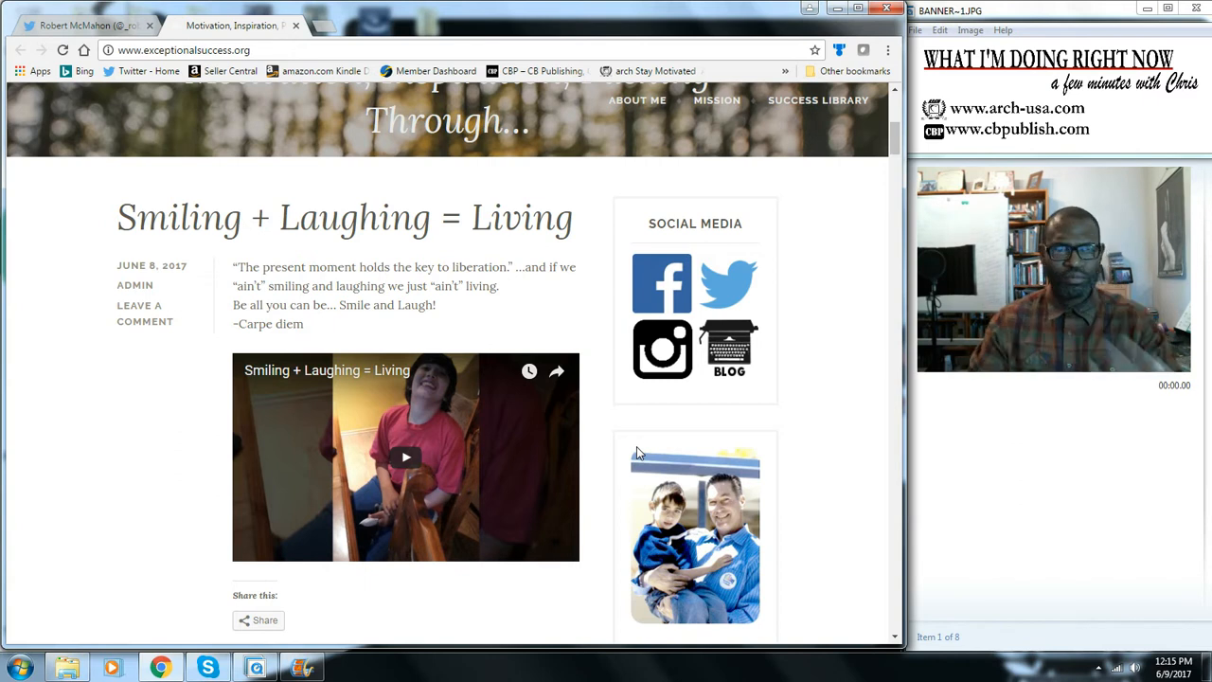
left_click(68, 668)
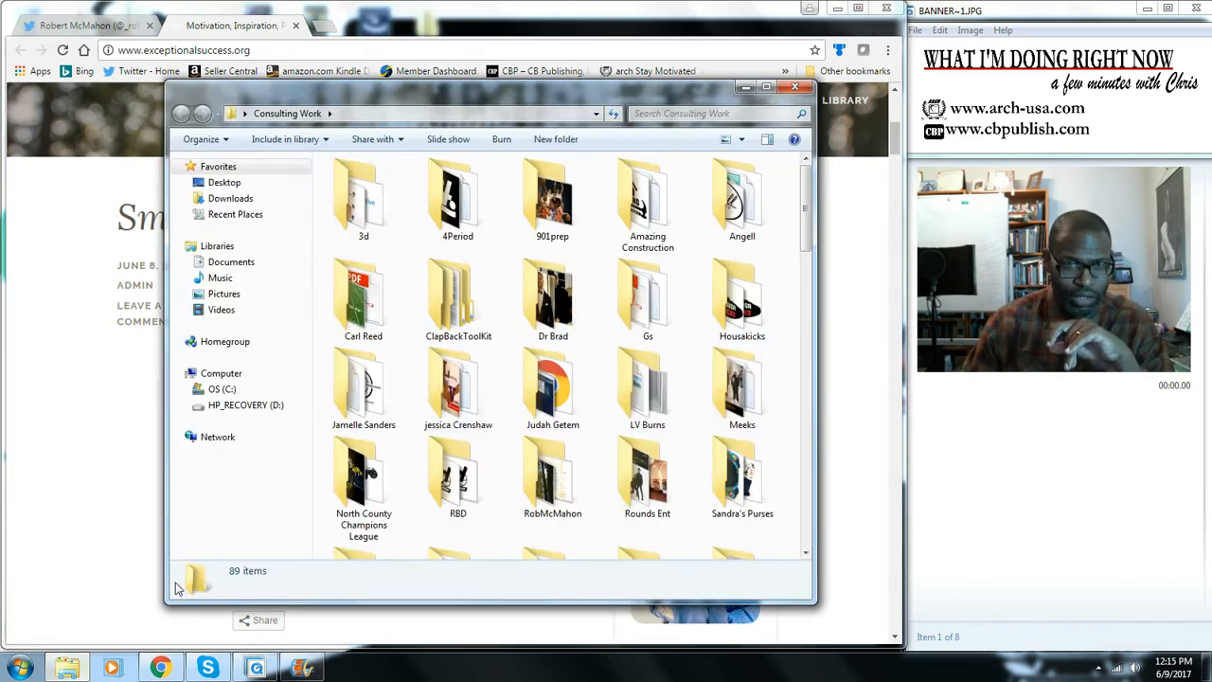
double_click(362, 200)
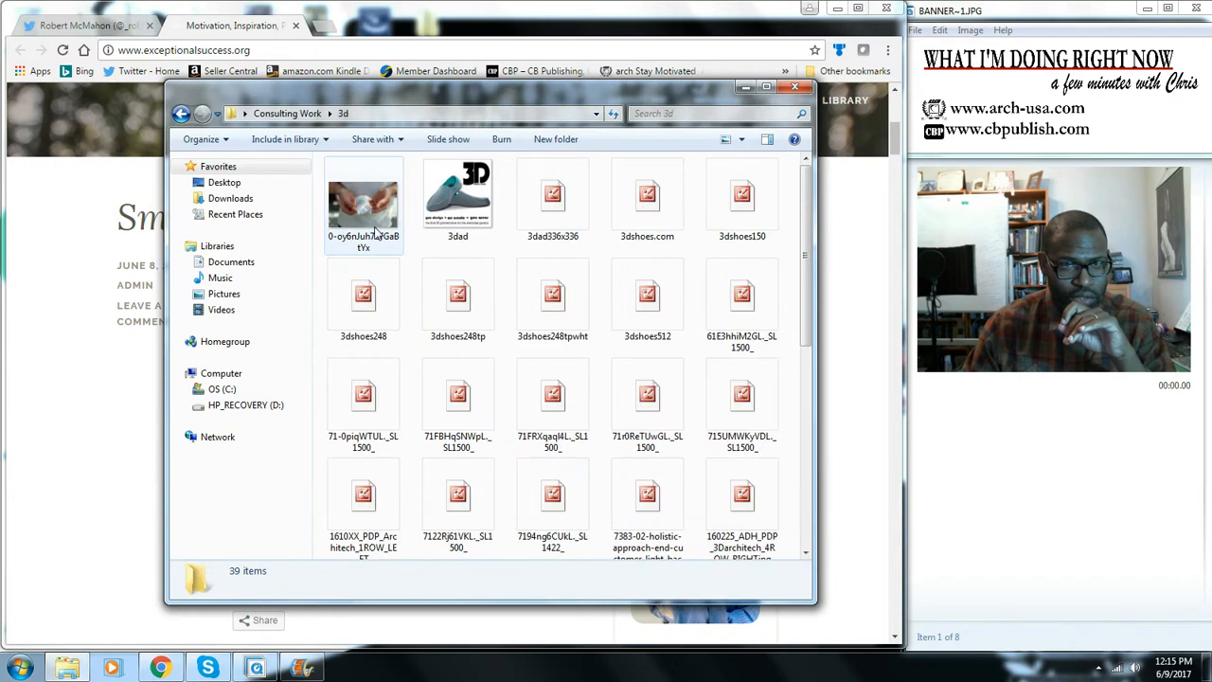
left_click(181, 112)
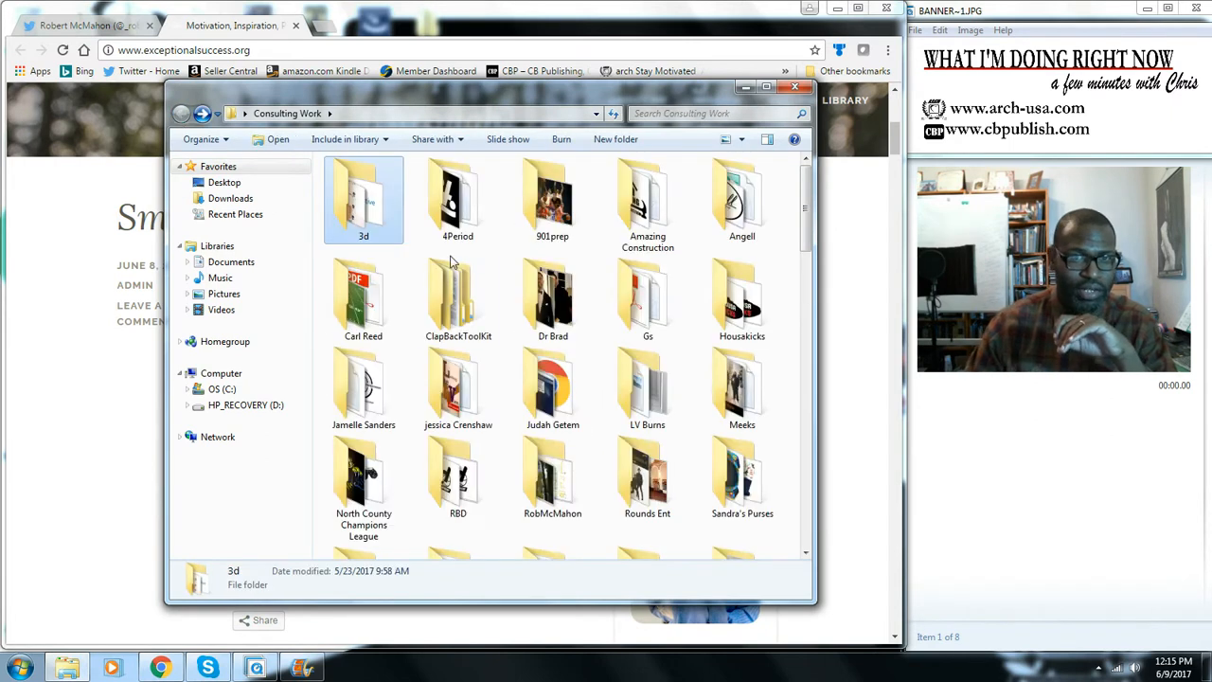
left_click(506, 294)
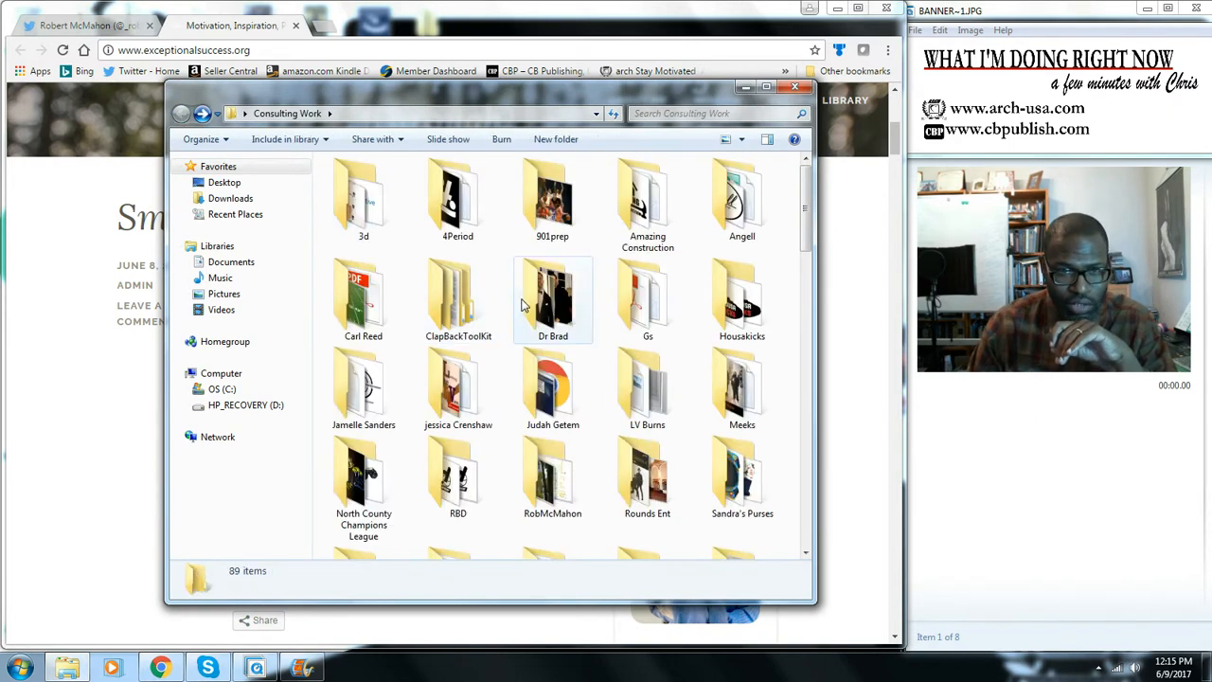
double_click(564, 498)
double_click(352, 216)
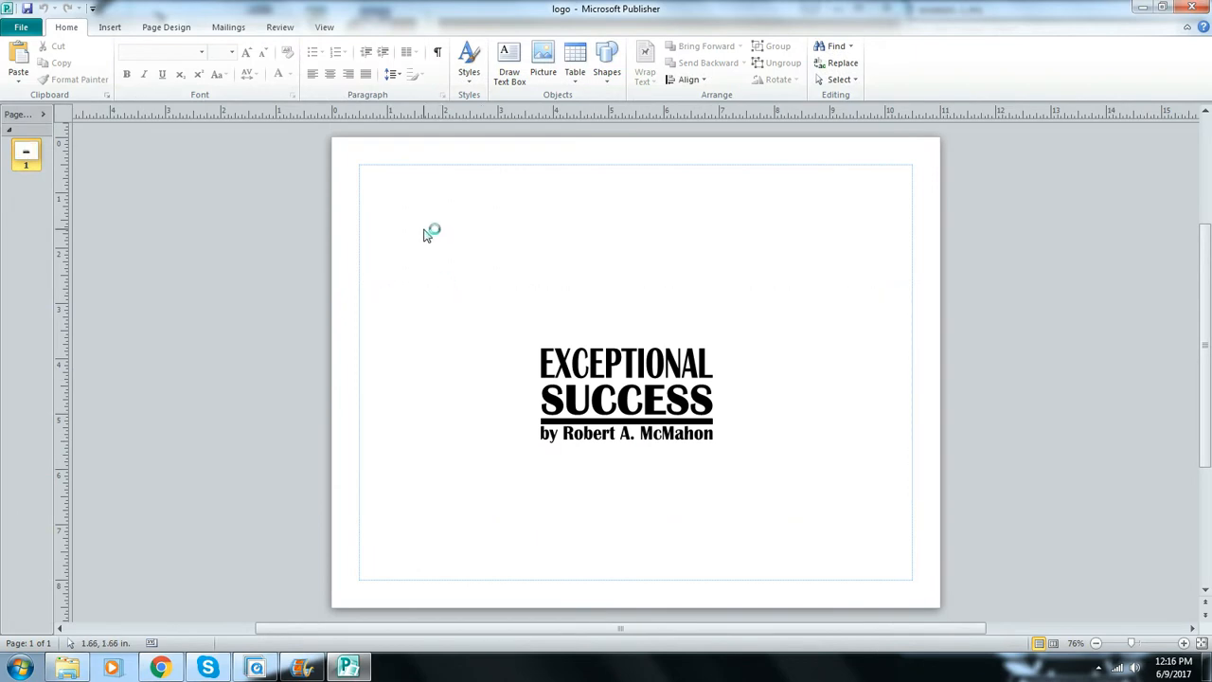
- Restore the logo document window to a smaller size and widen it to show the whole logo beside the webcam view
left_click(579, 375)
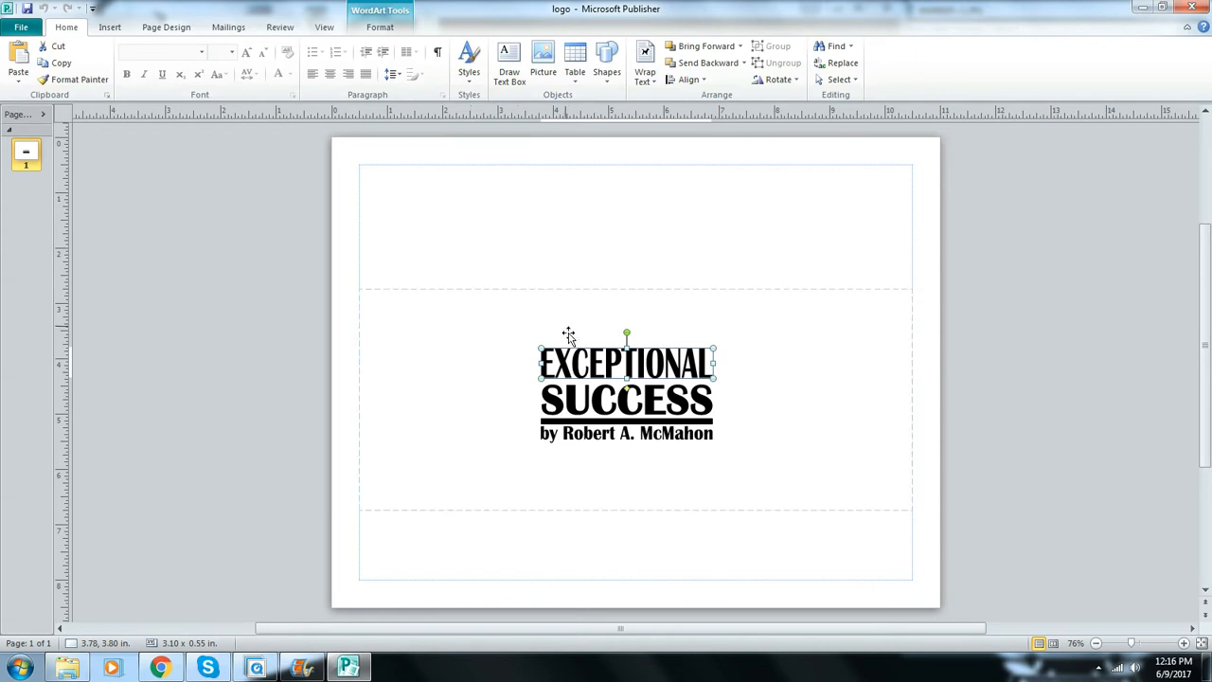
double_click(577, 368)
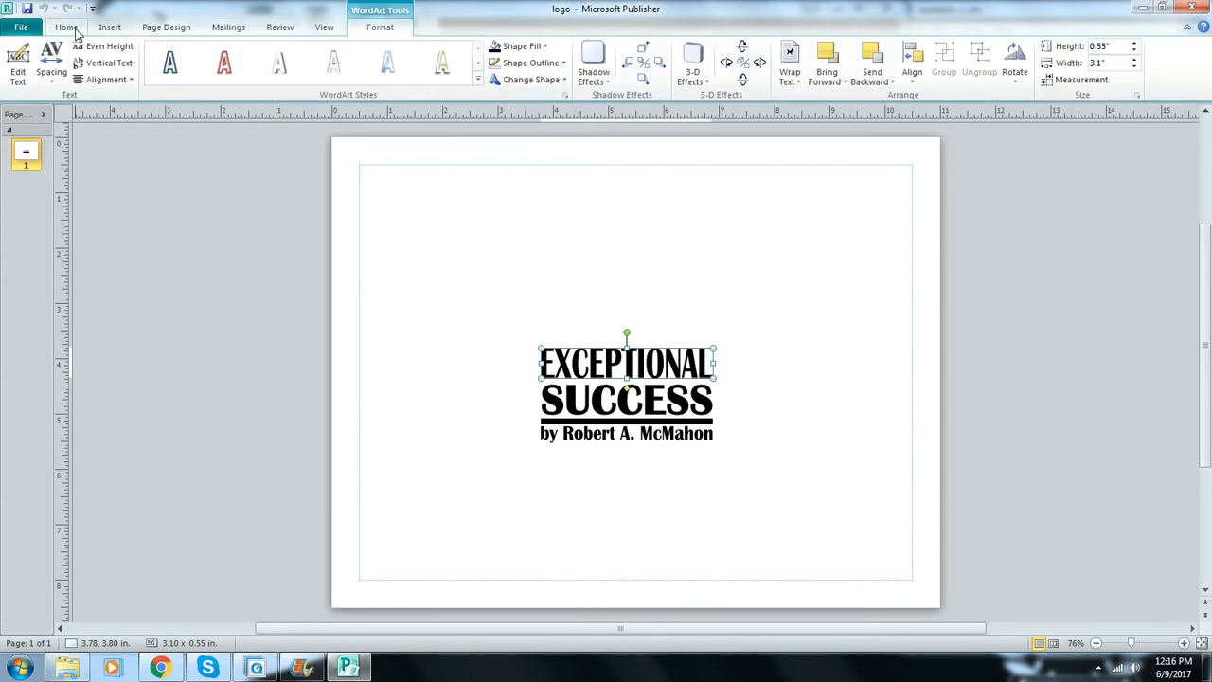
left_click(70, 28)
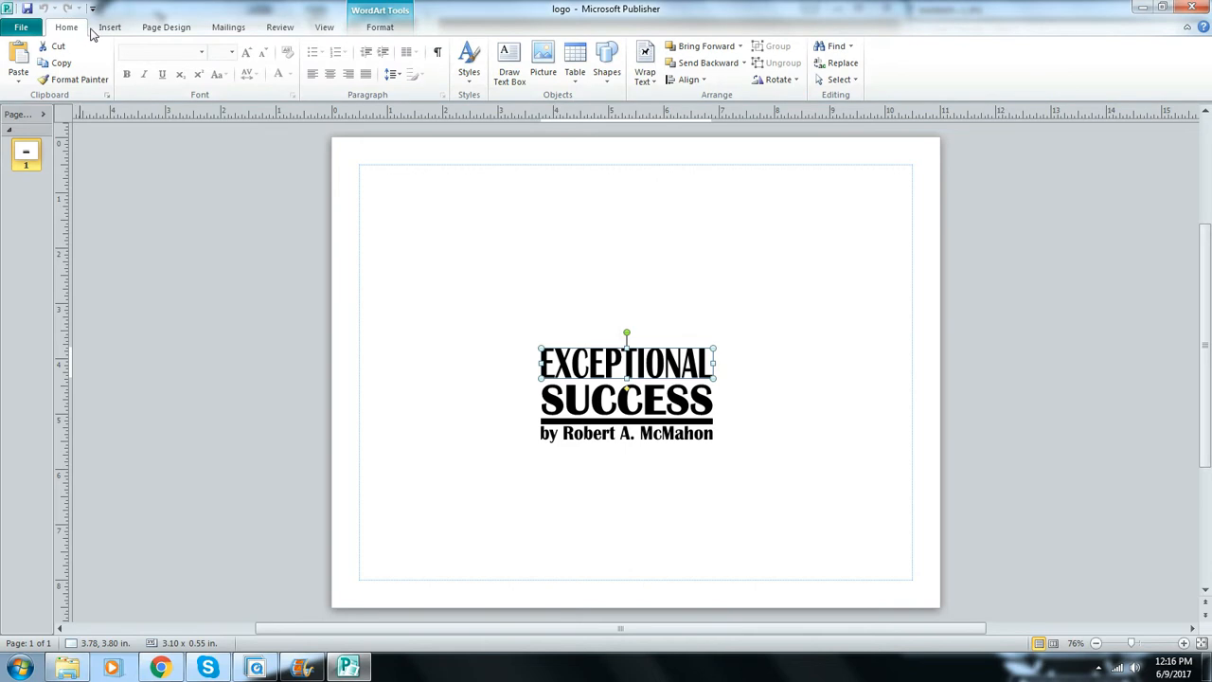
left_click(1163, 7)
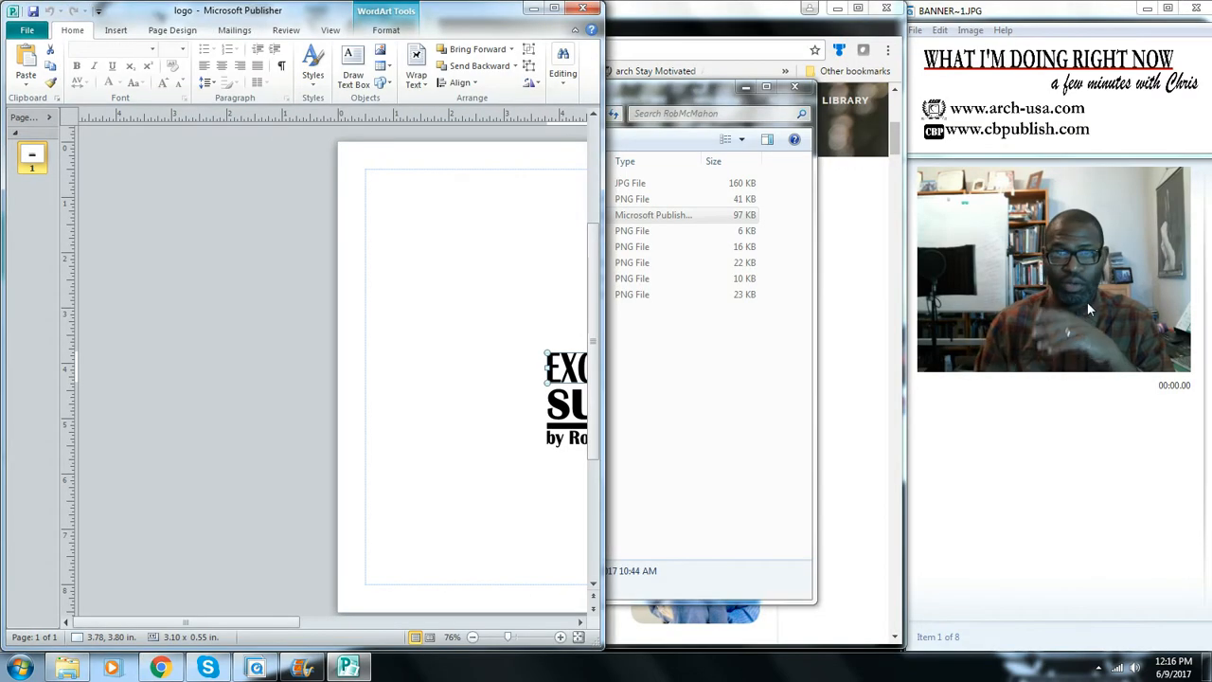
left_click_drag(606, 372, 901, 367)
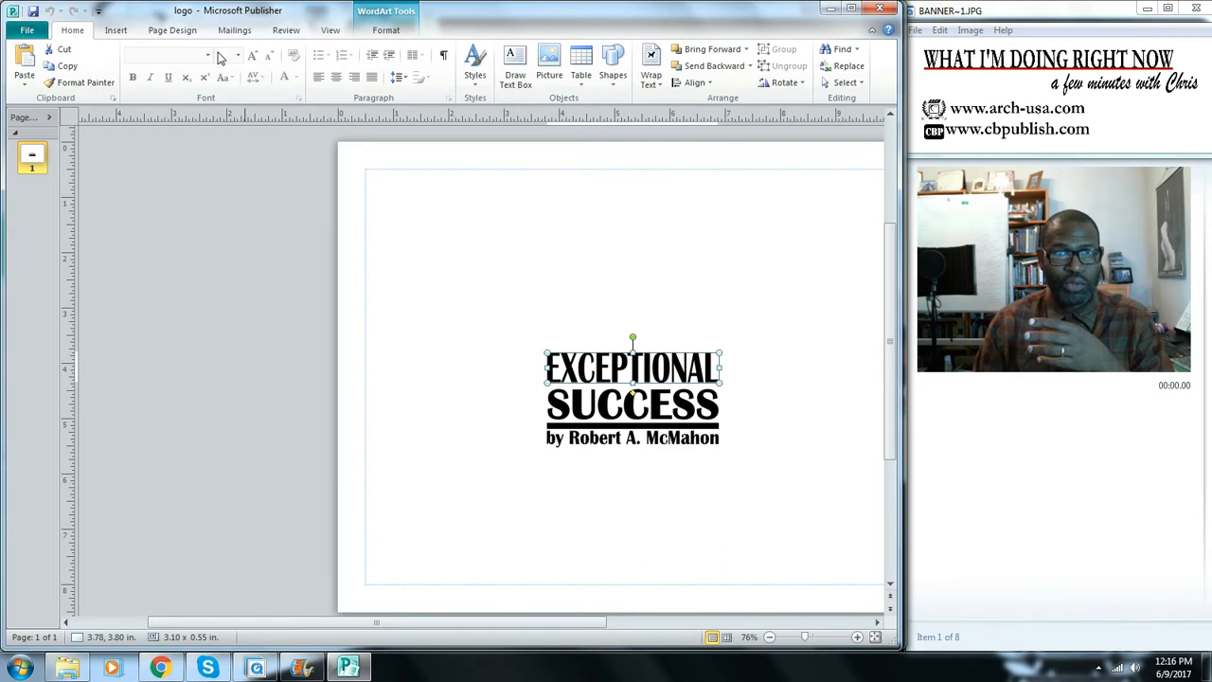
- Examine the font and text settings of the EXCEPTIONAL WordArt, accepting them as they are
left_click(116, 29)
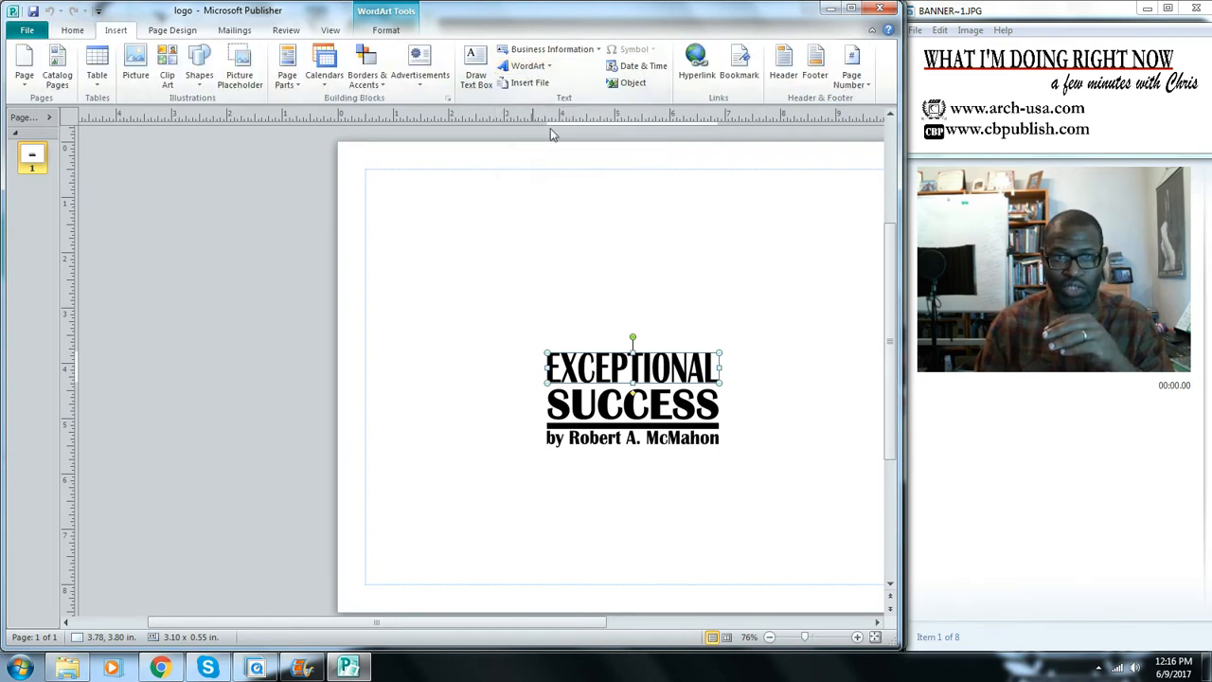
left_click_drag(532, 113, 617, 294)
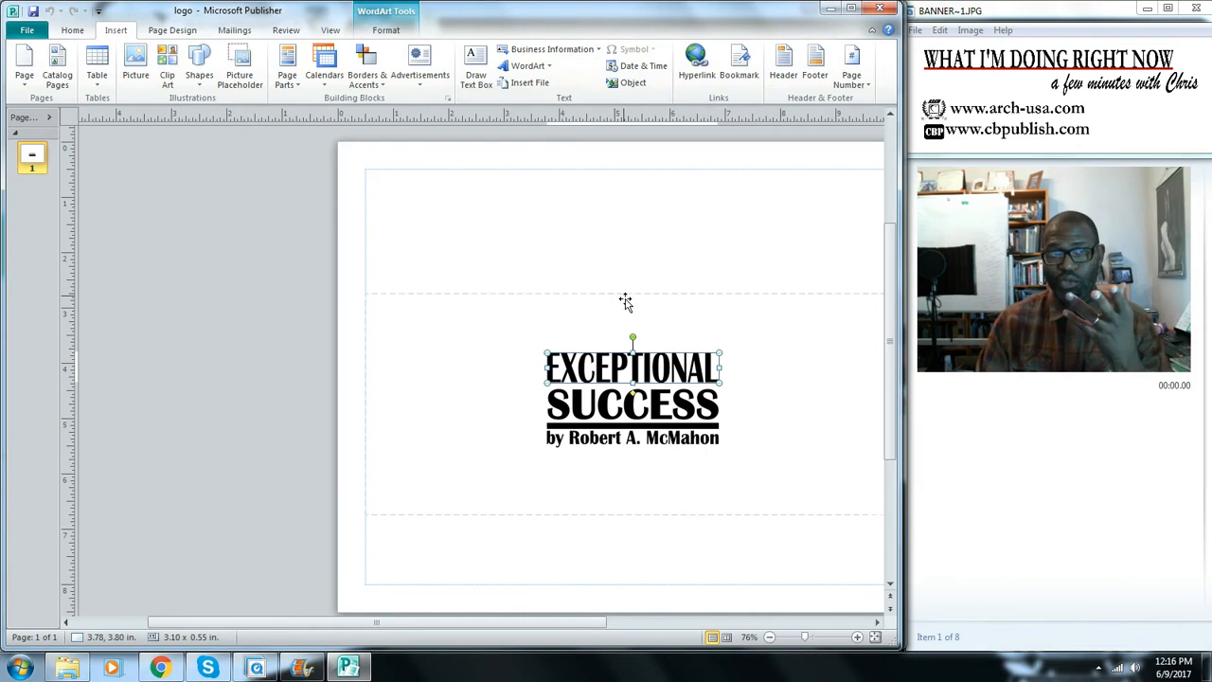
left_click(581, 367)
left_click(20, 80)
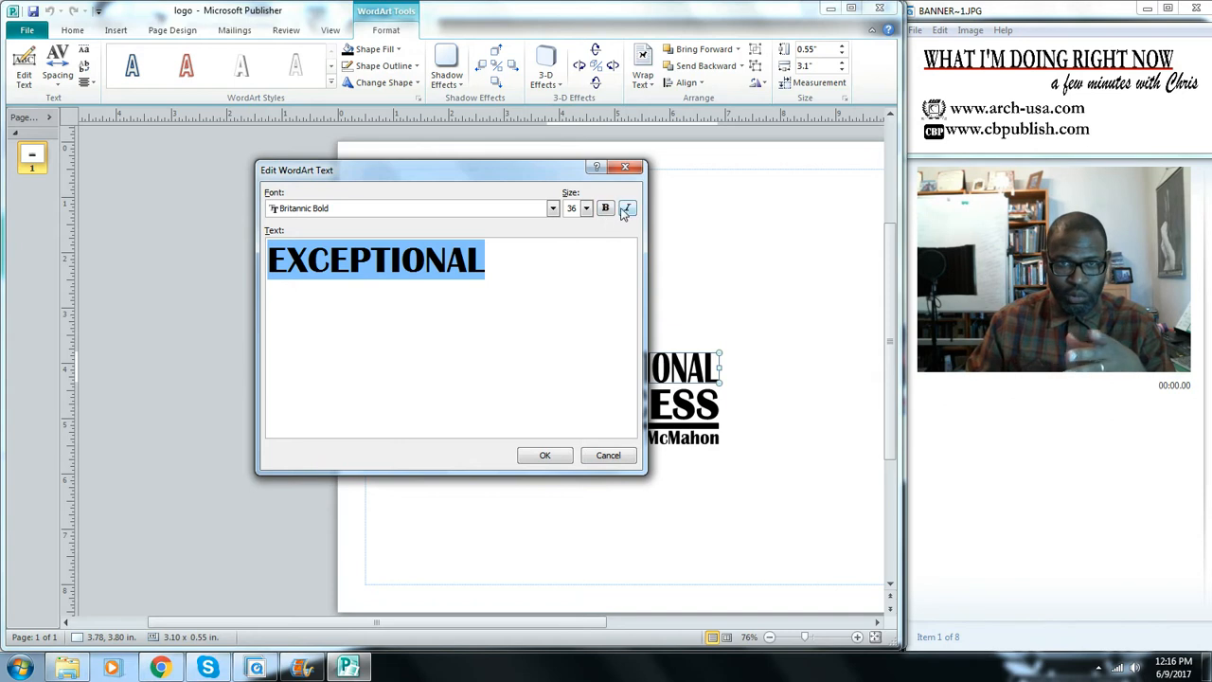
left_click(558, 456)
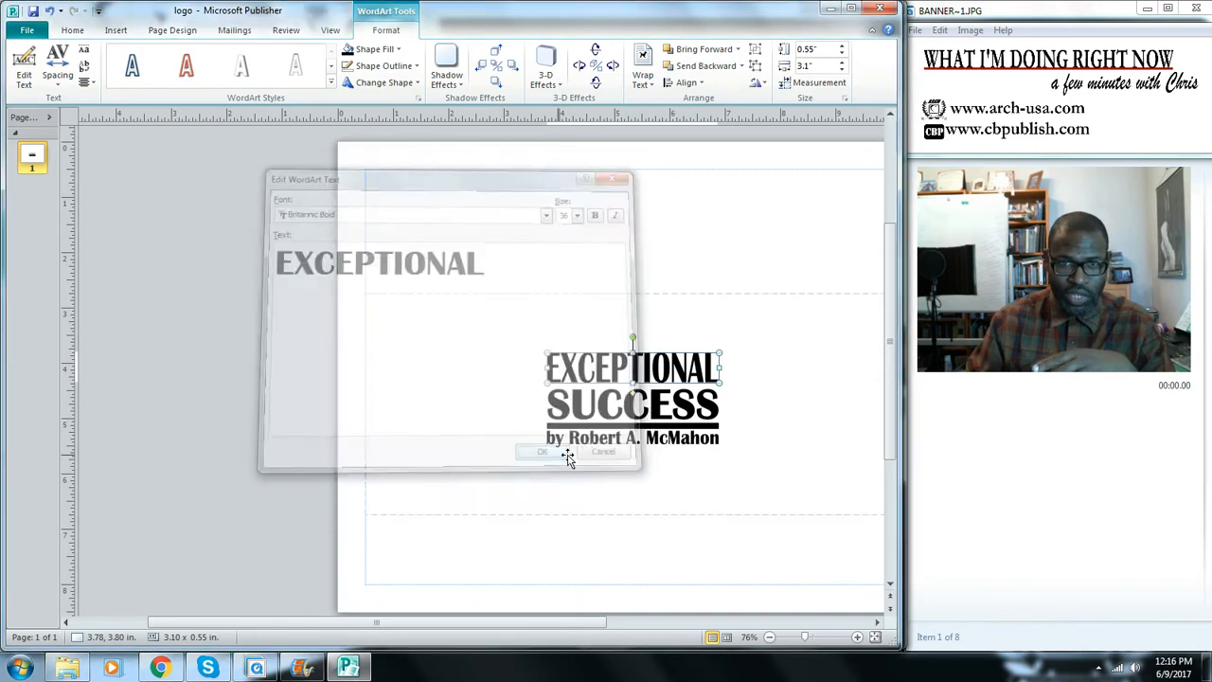
- Examine the SUCCESS WordArt, the black bar beneath it and the surrounding frame, including the available shapes and shape formatting options
left_click(692, 445)
left_click(691, 409)
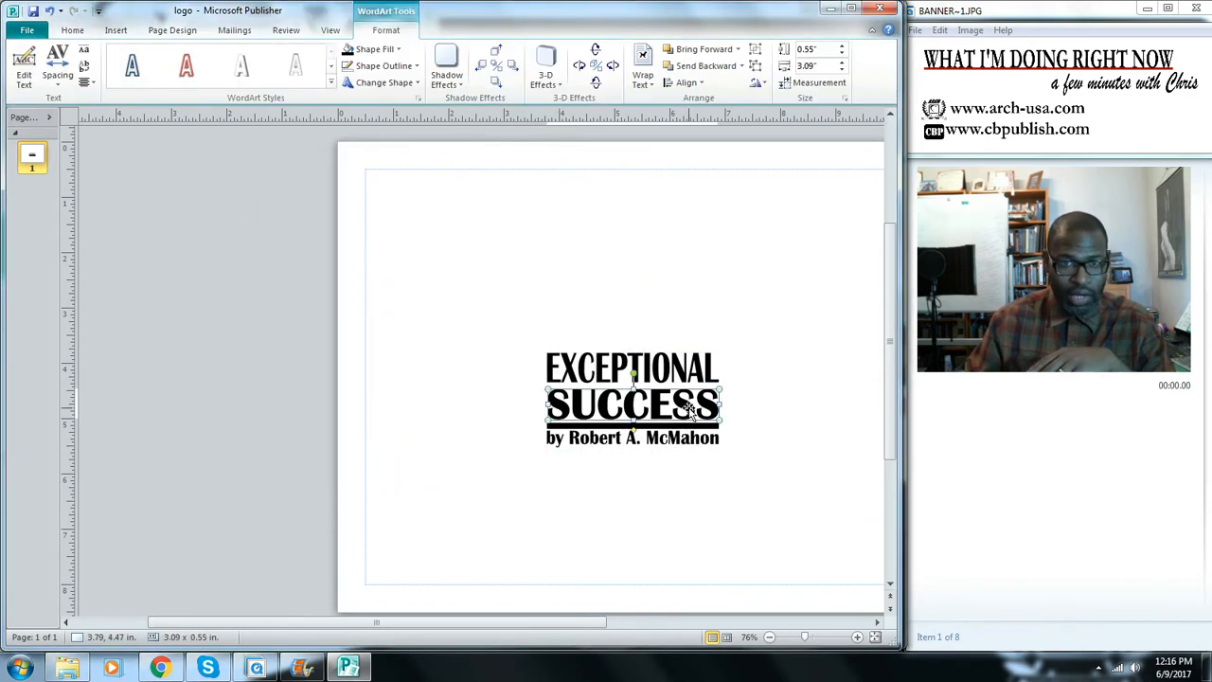
left_click(680, 434)
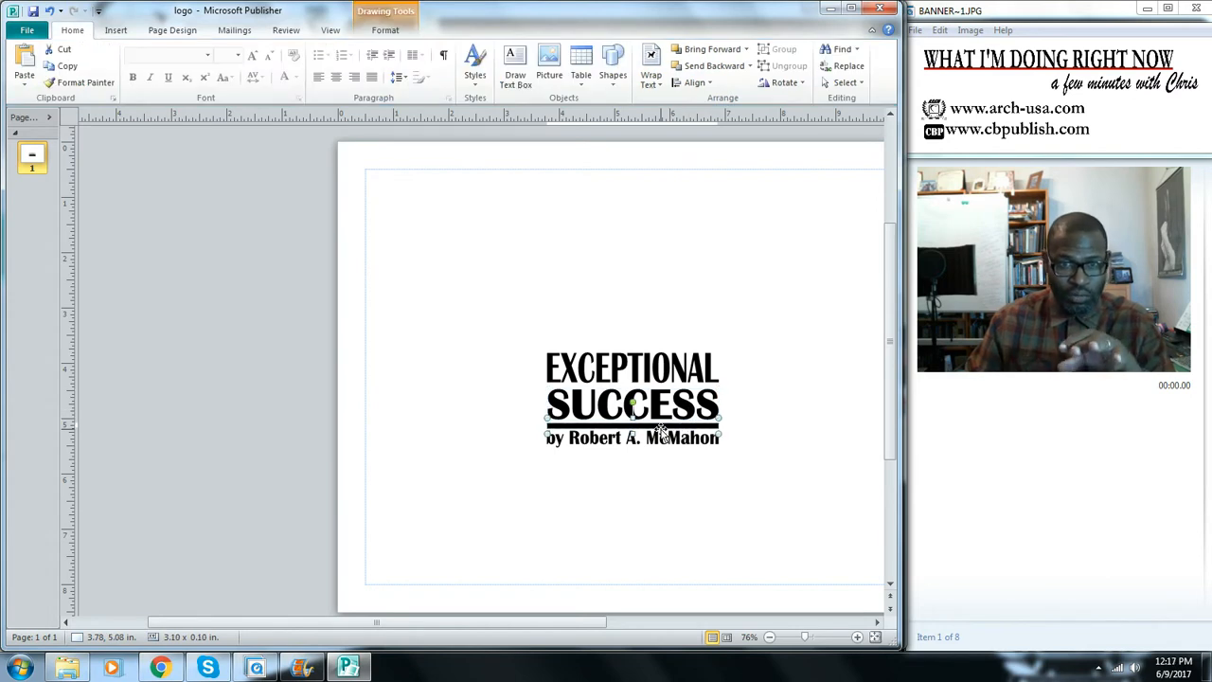
double_click(662, 431)
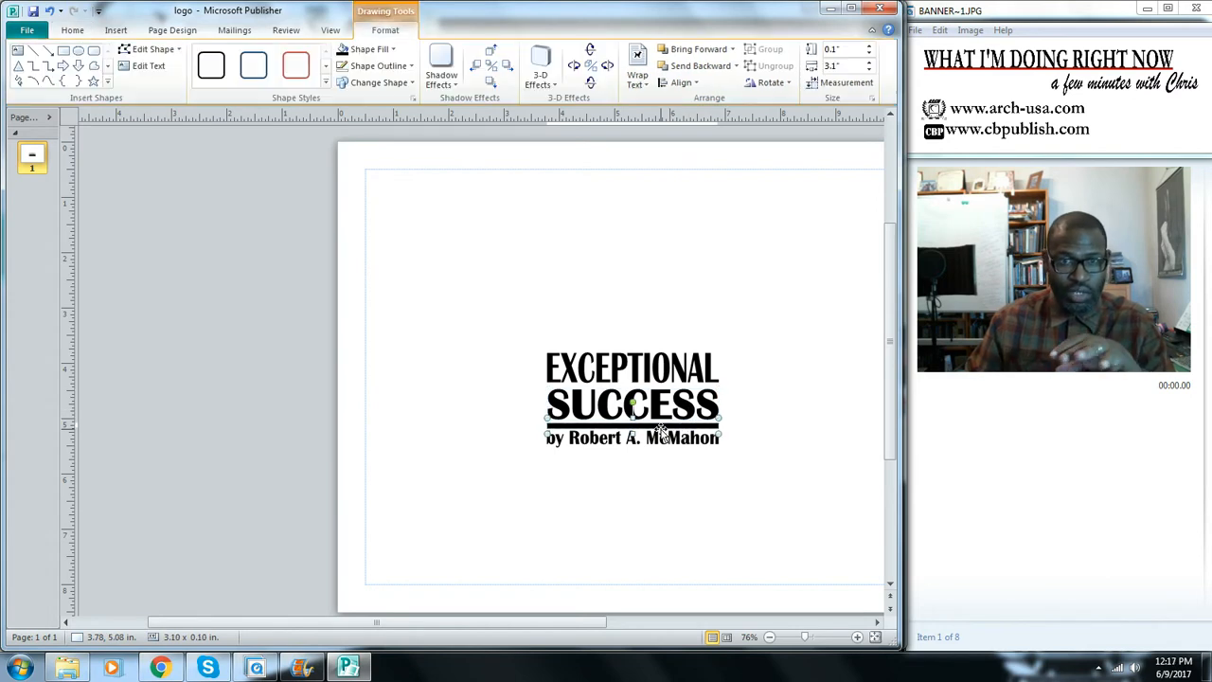
left_click(116, 31)
left_click(70, 32)
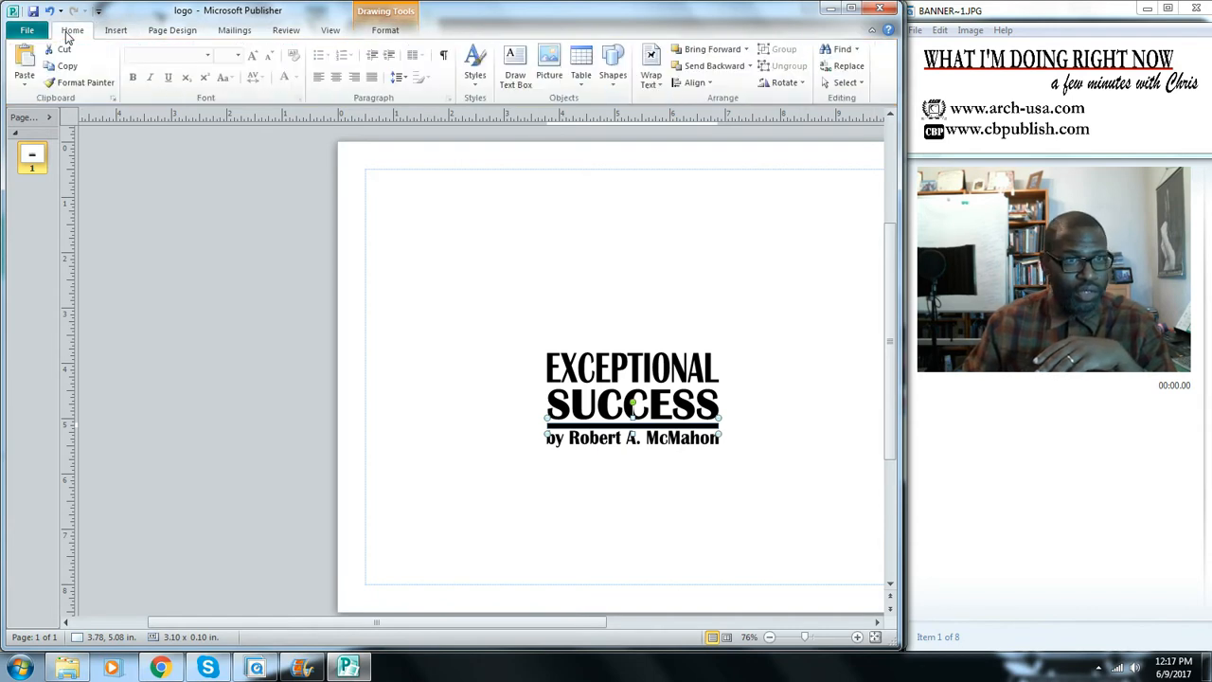
left_click(615, 84)
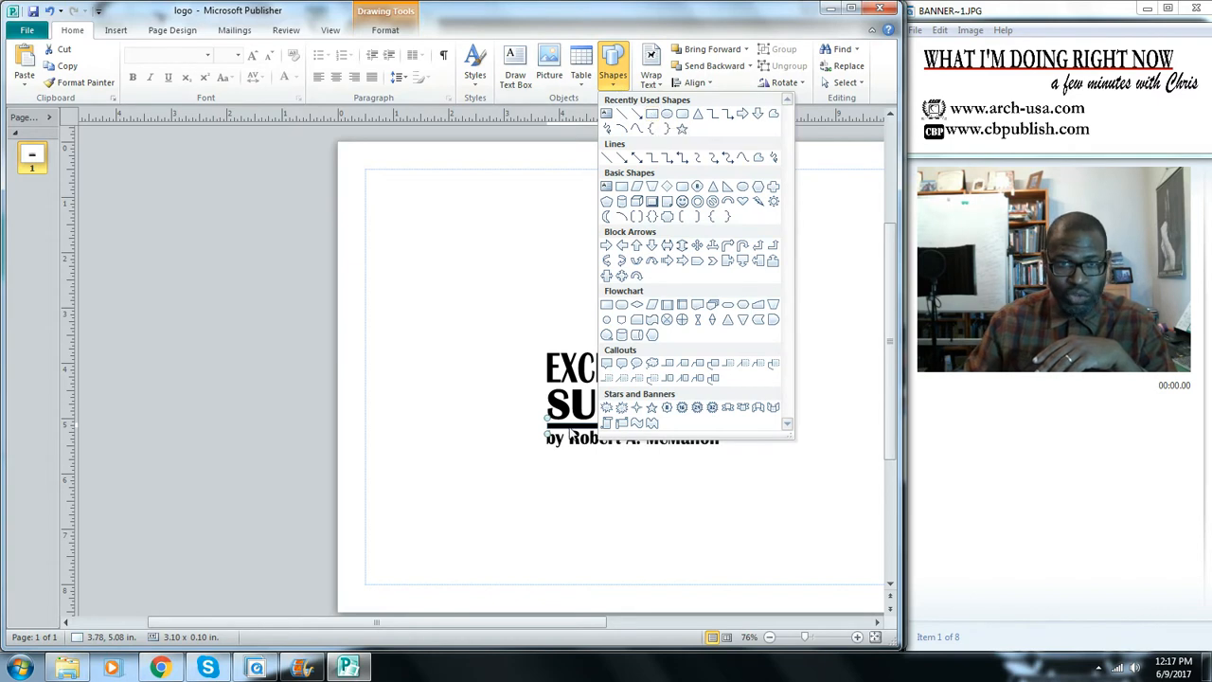
left_click(569, 427)
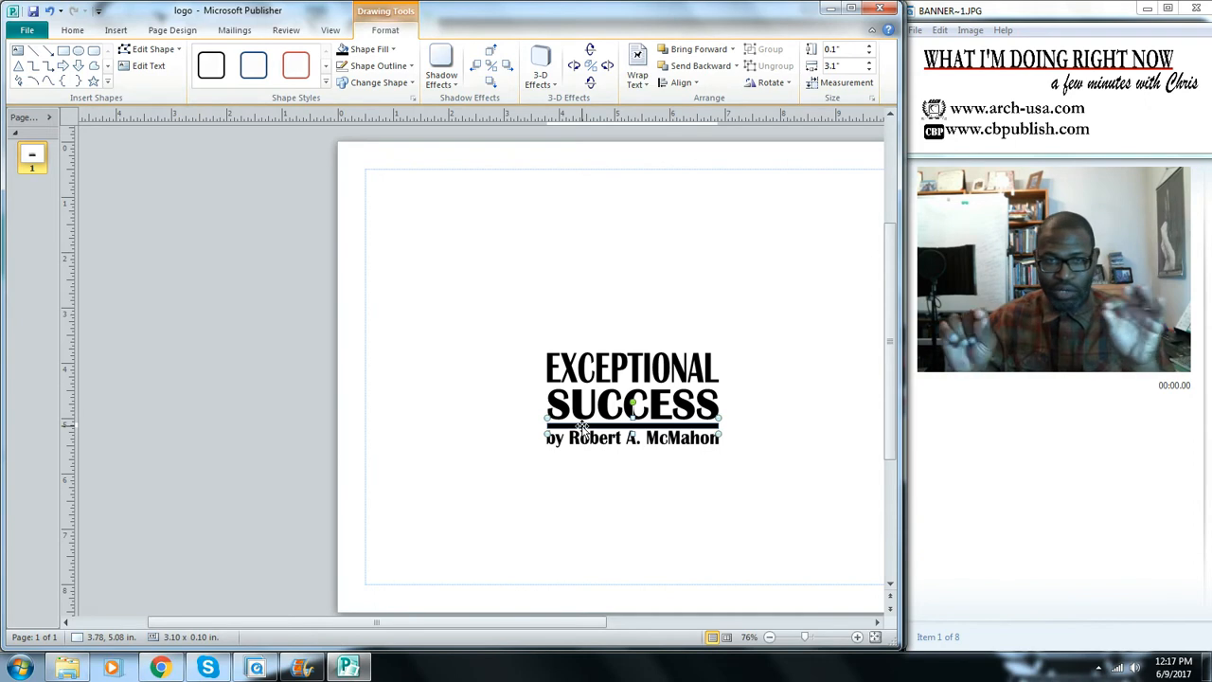
left_click(393, 50)
left_click(347, 83)
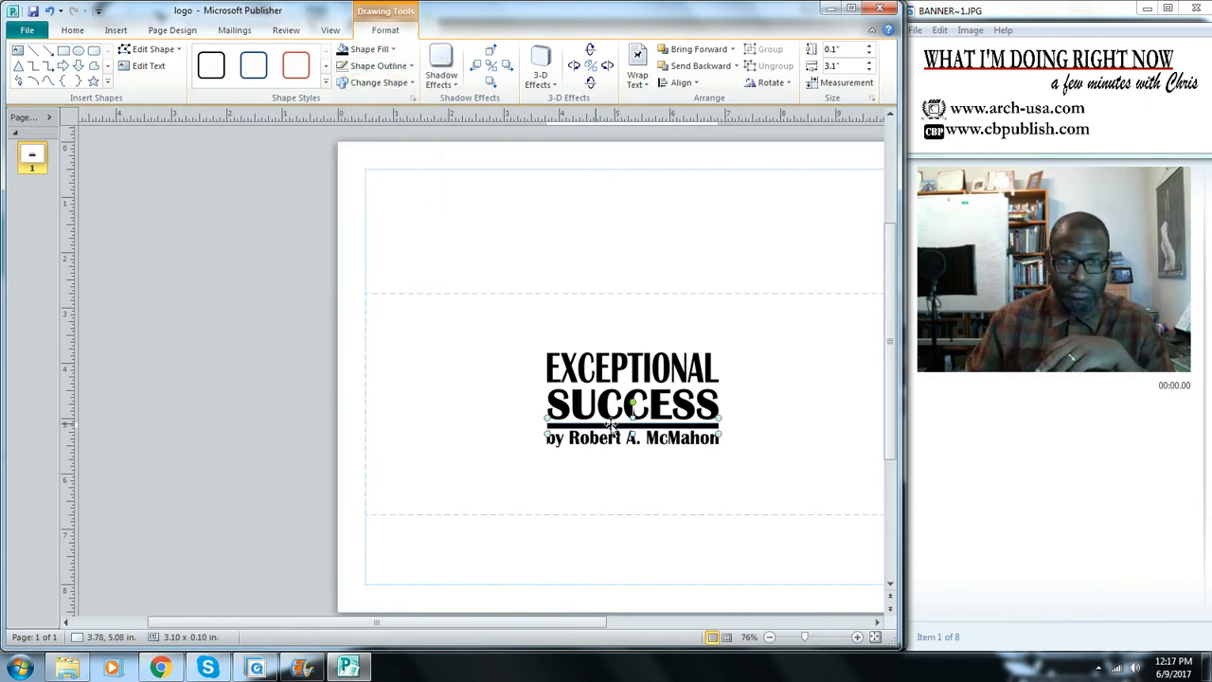
left_click(644, 500)
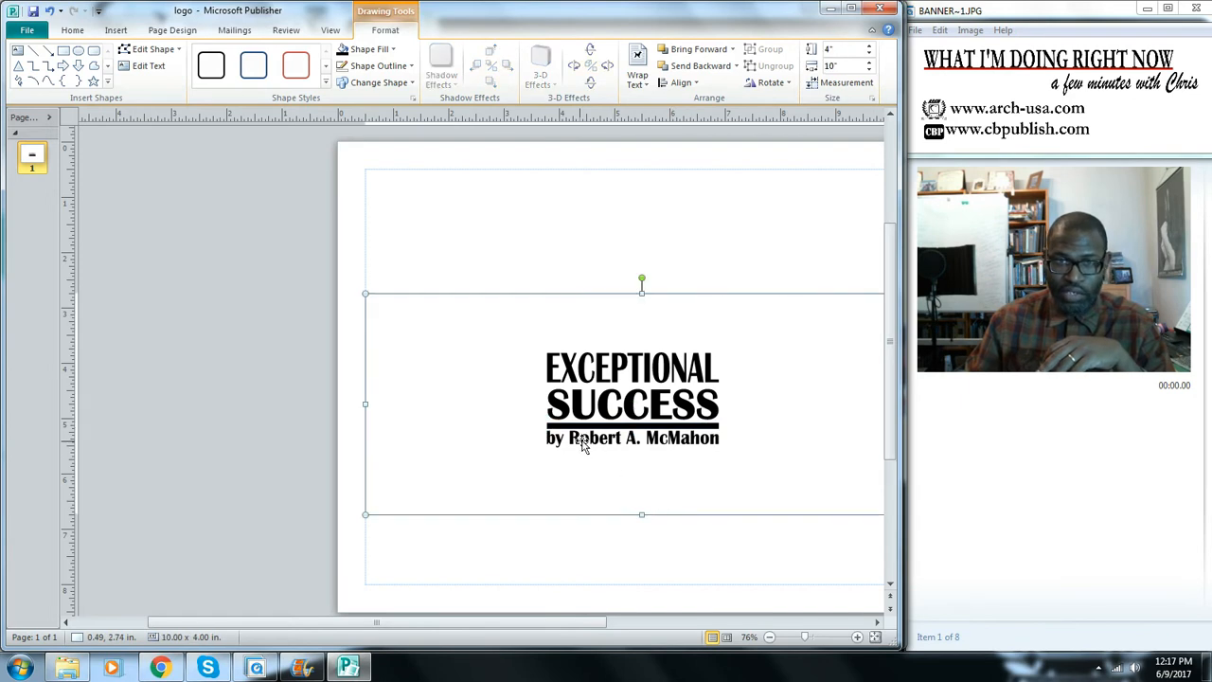
- Add "Jr." without a comma after the author's name in the byline WordArt below the bar
left_click(617, 446)
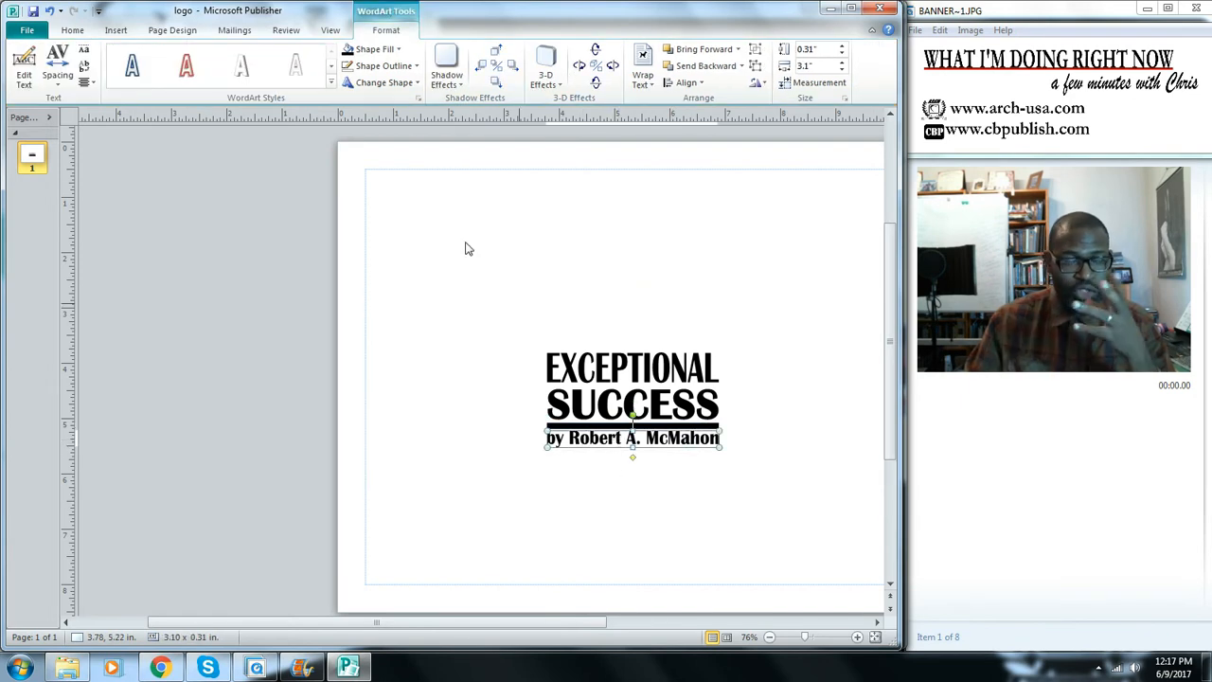
left_click(24, 68)
left_click(622, 265)
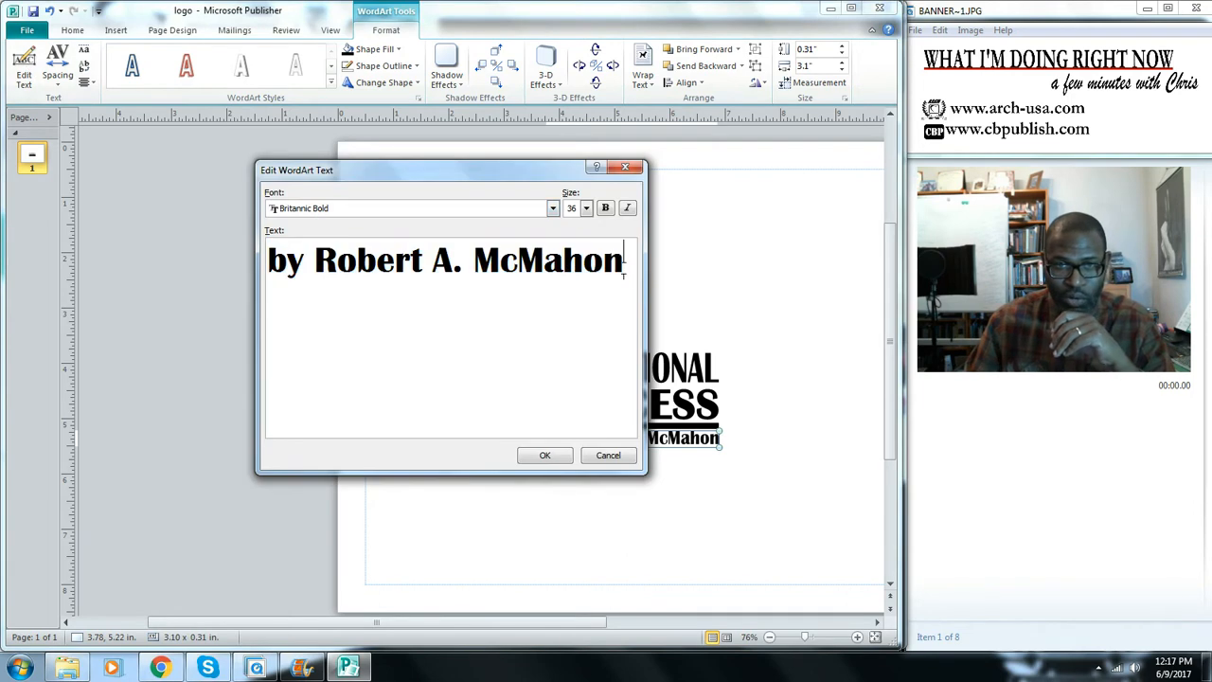
type(",")
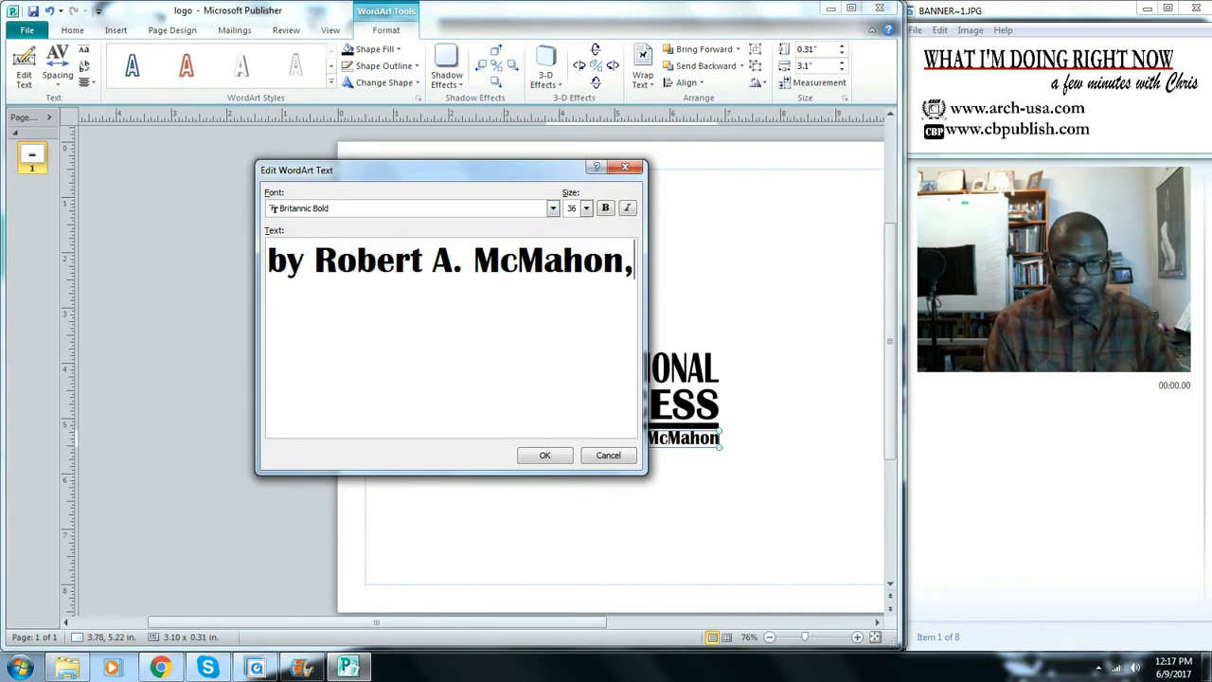
key("BackSpace")
type("Jr.")
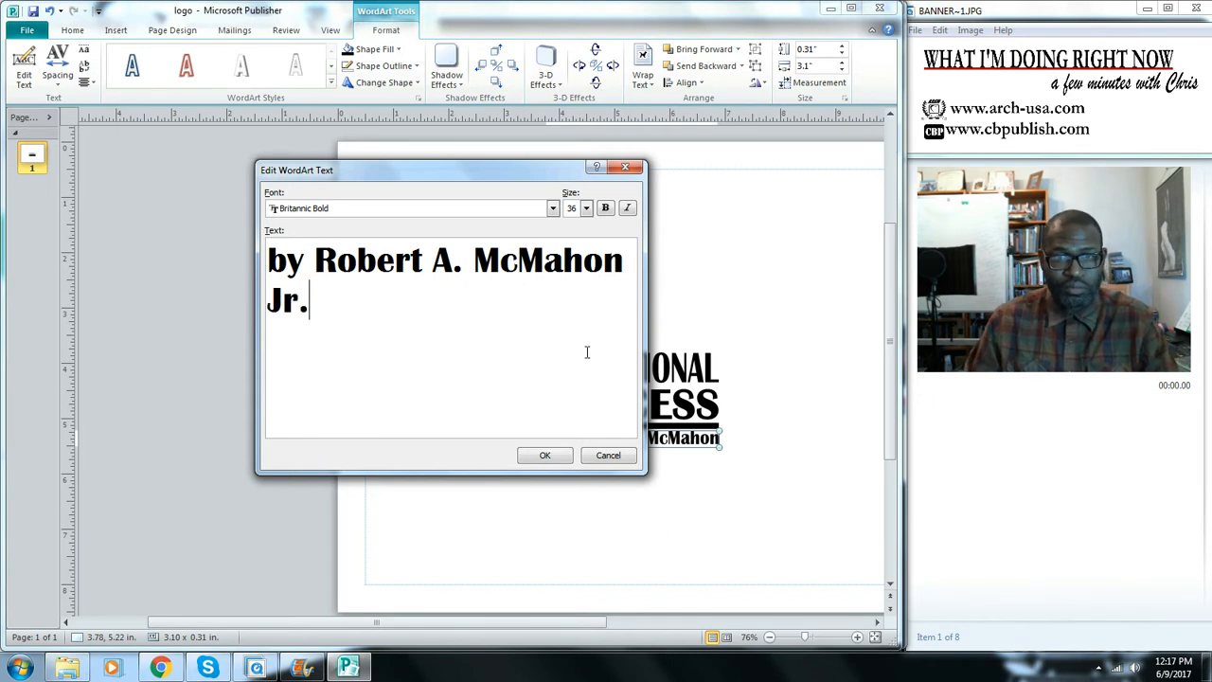
left_click(549, 457)
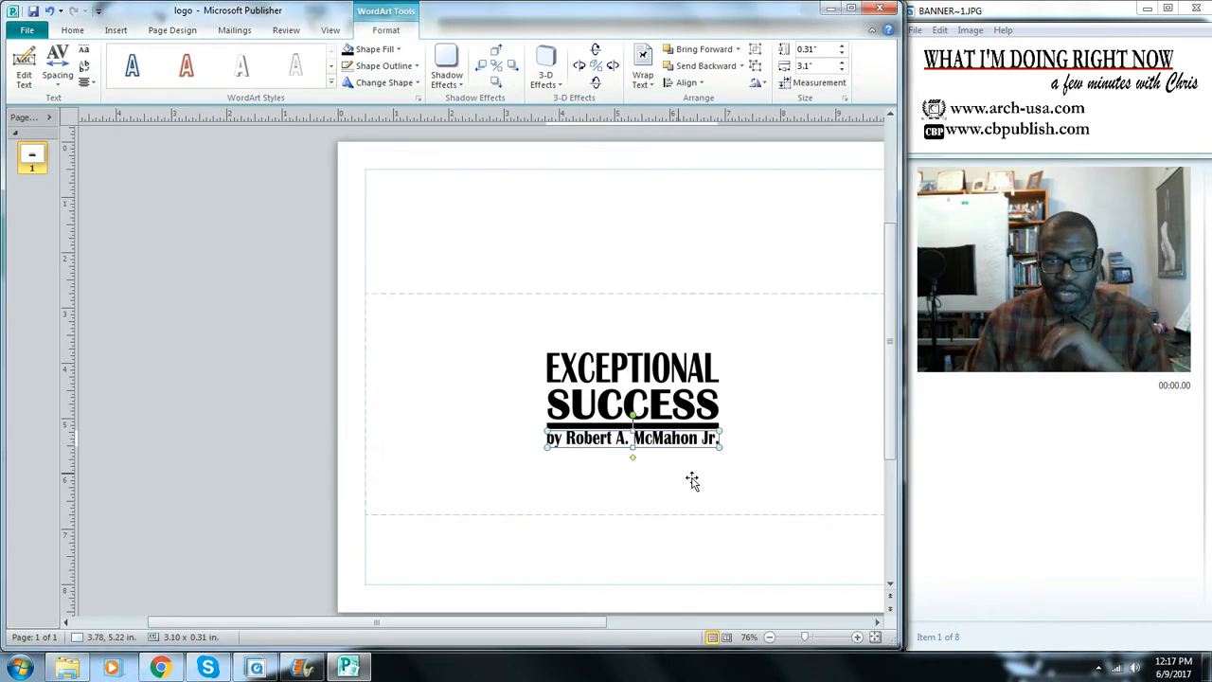
left_click(690, 238)
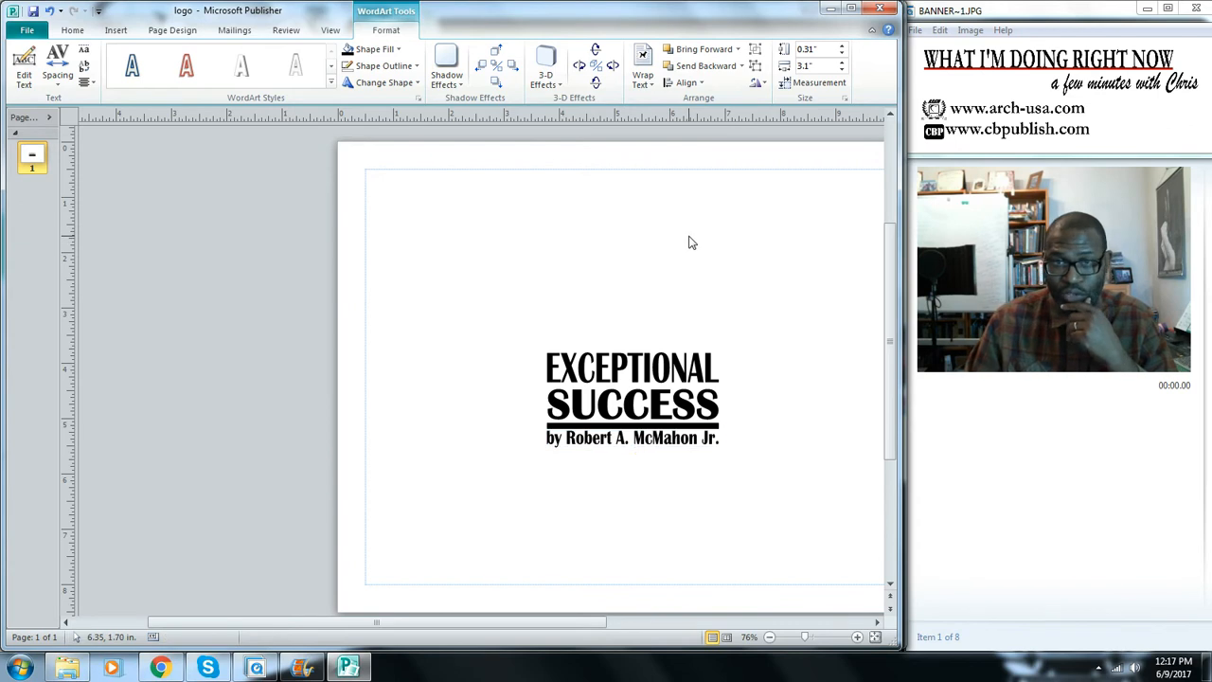
- Select every object on the logo page, including the WordArt pieces, the black bar and the surrounding frame
left_click(637, 464)
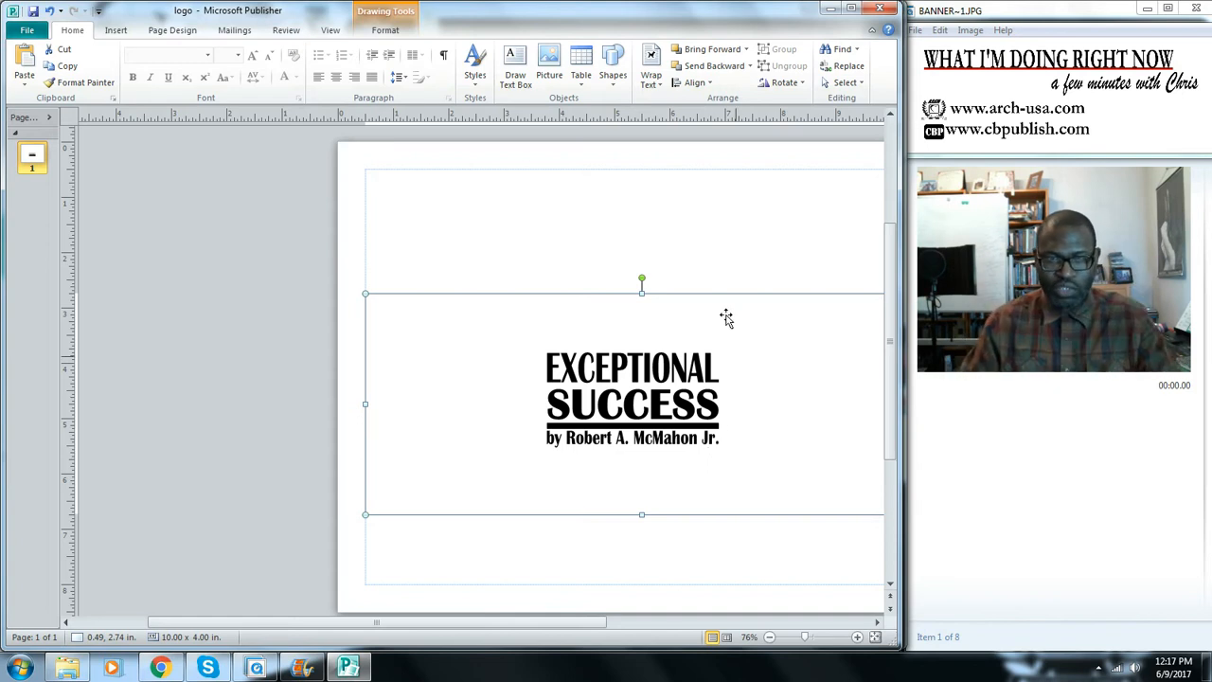
left_click(423, 240)
right_click(424, 240)
left_click(398, 222)
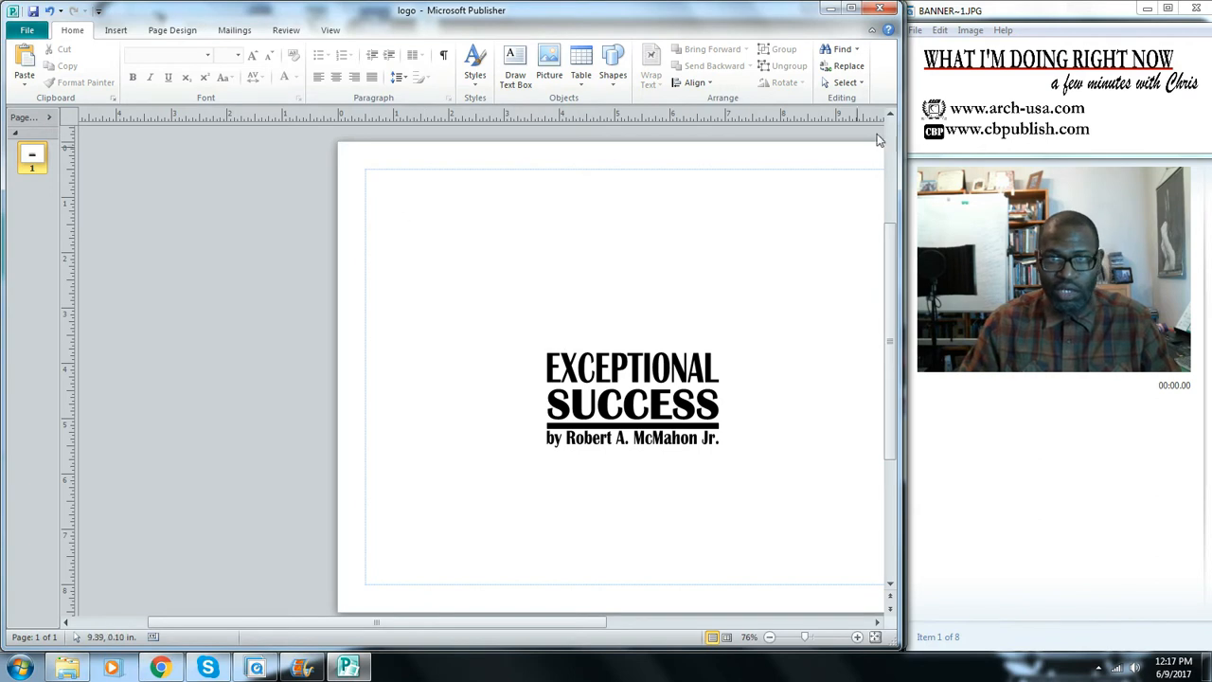
left_click(863, 85)
left_click(863, 102)
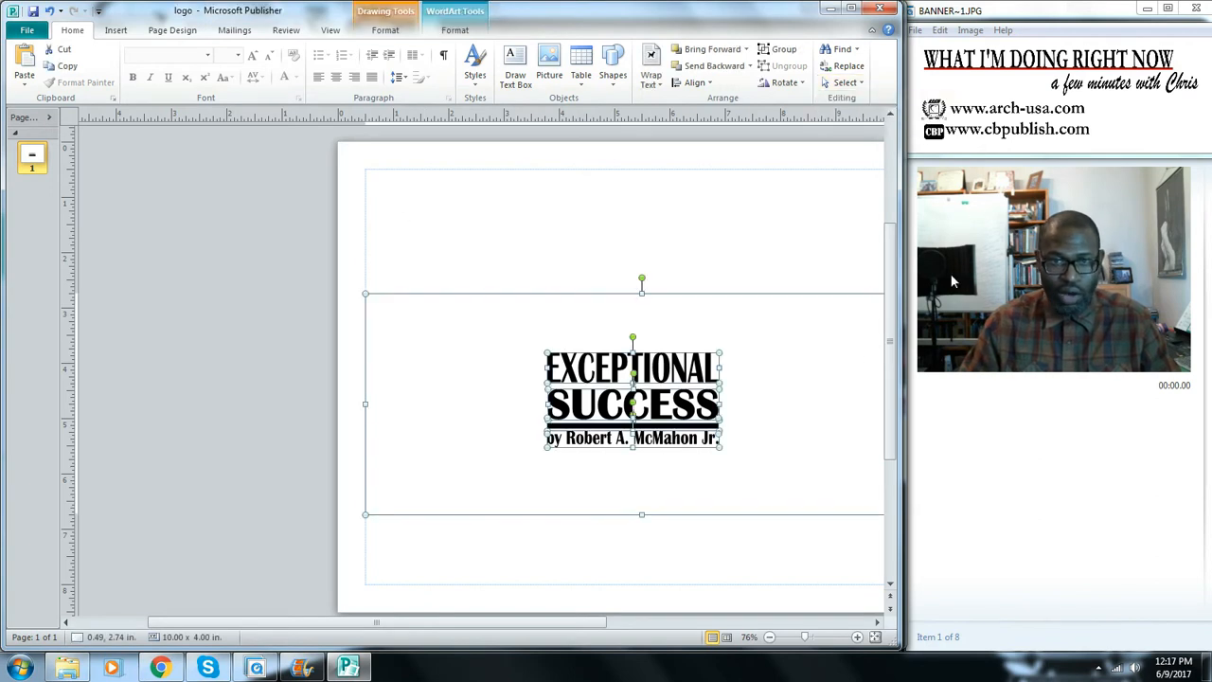
- Start saving the selected objects as a picture in the client's folder under Consulting Work on the Desktop
right_click(757, 355)
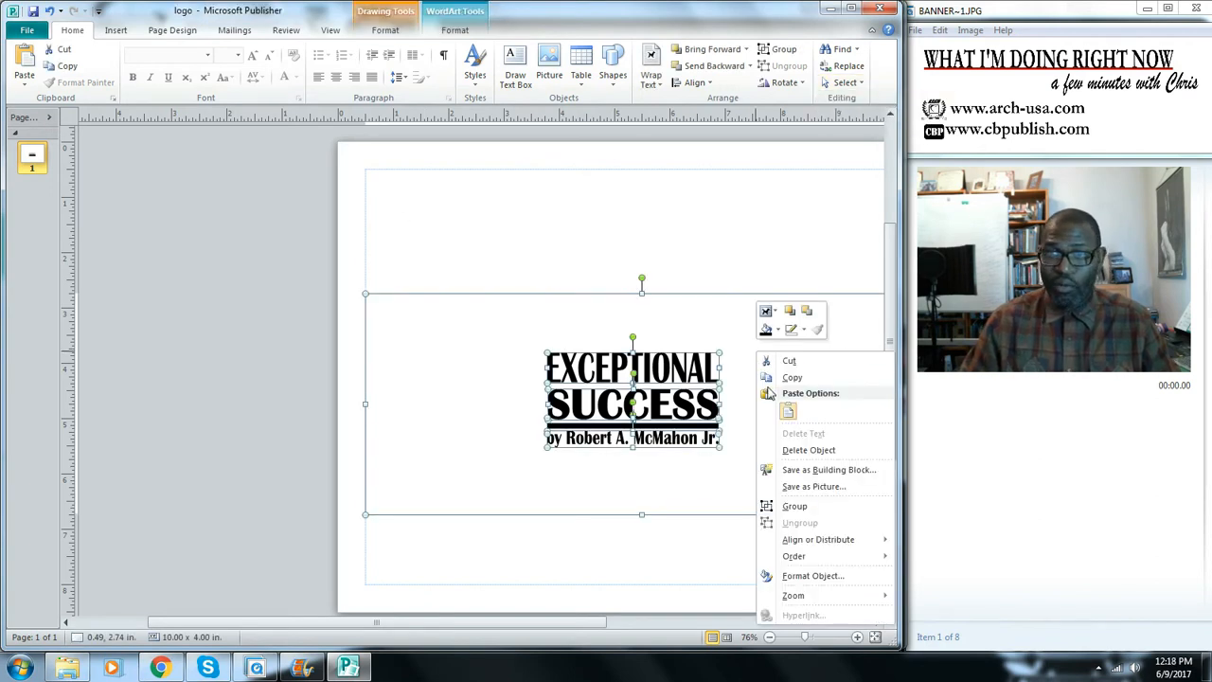
left_click(810, 487)
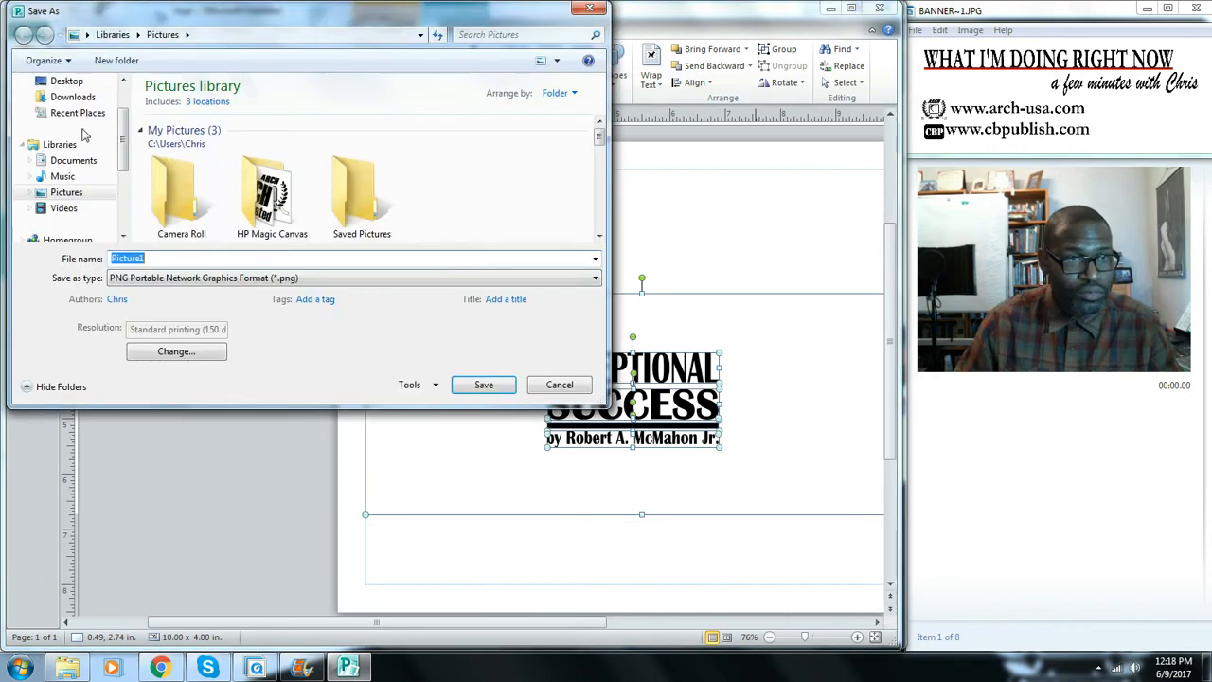
left_click(69, 82)
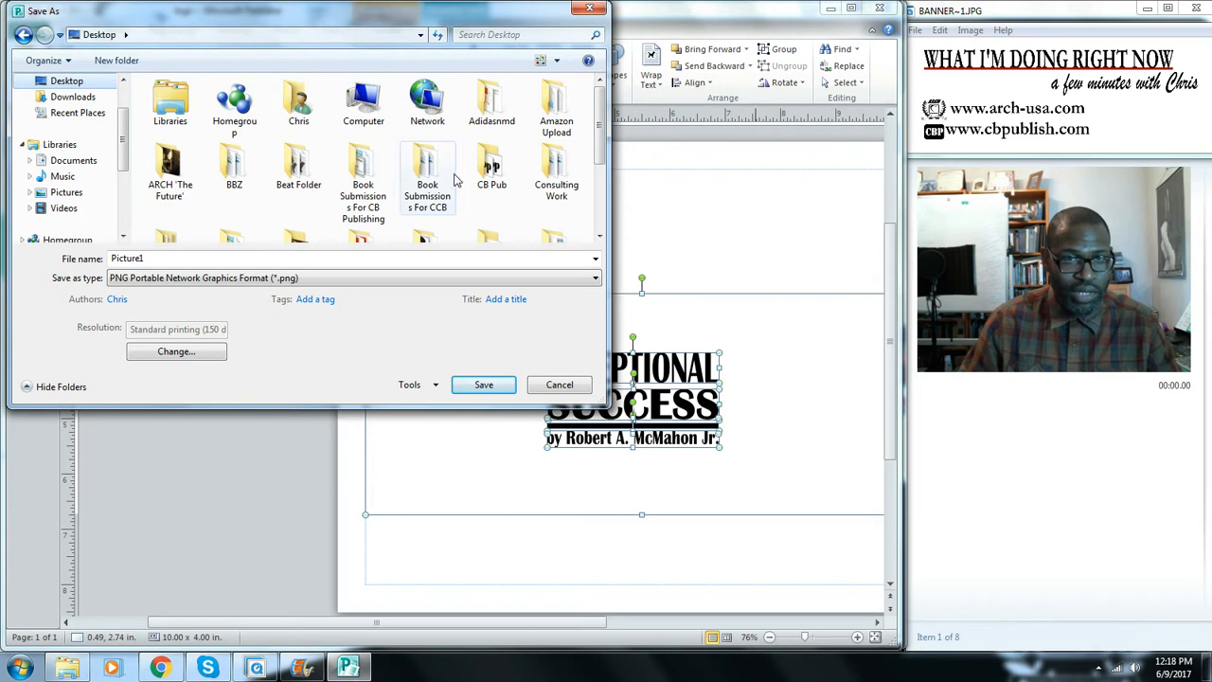
double_click(556, 176)
left_click(384, 174)
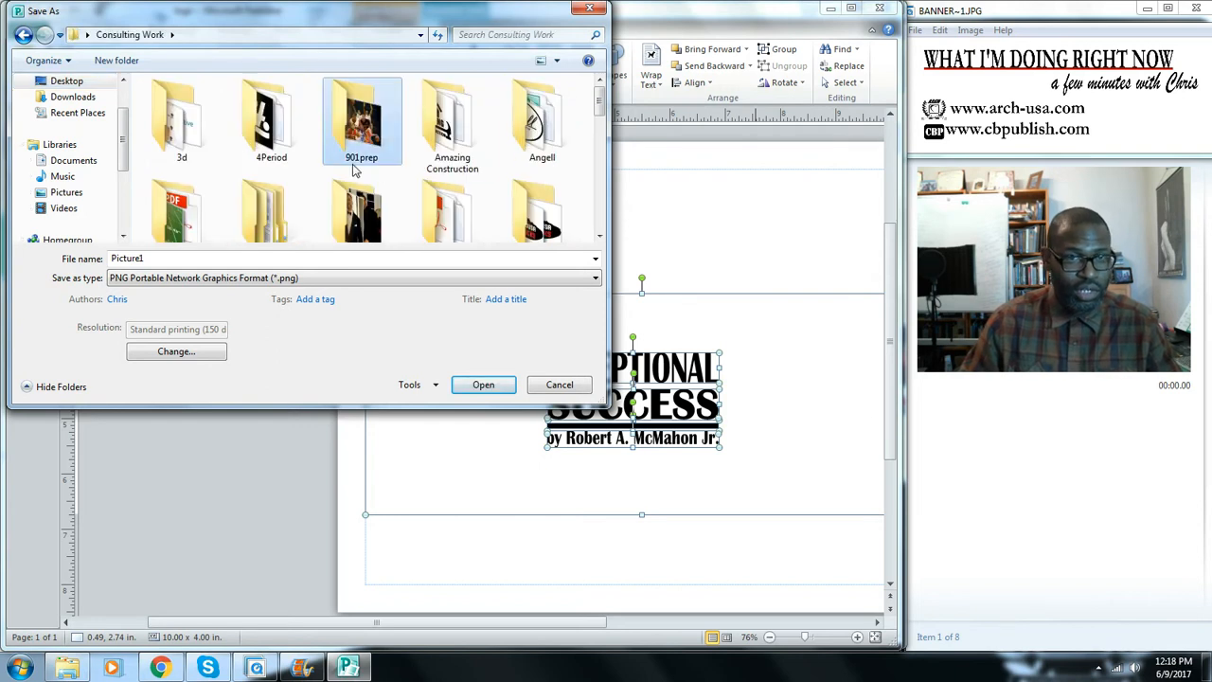
scroll(374, 180, "down", 5)
double_click(371, 191)
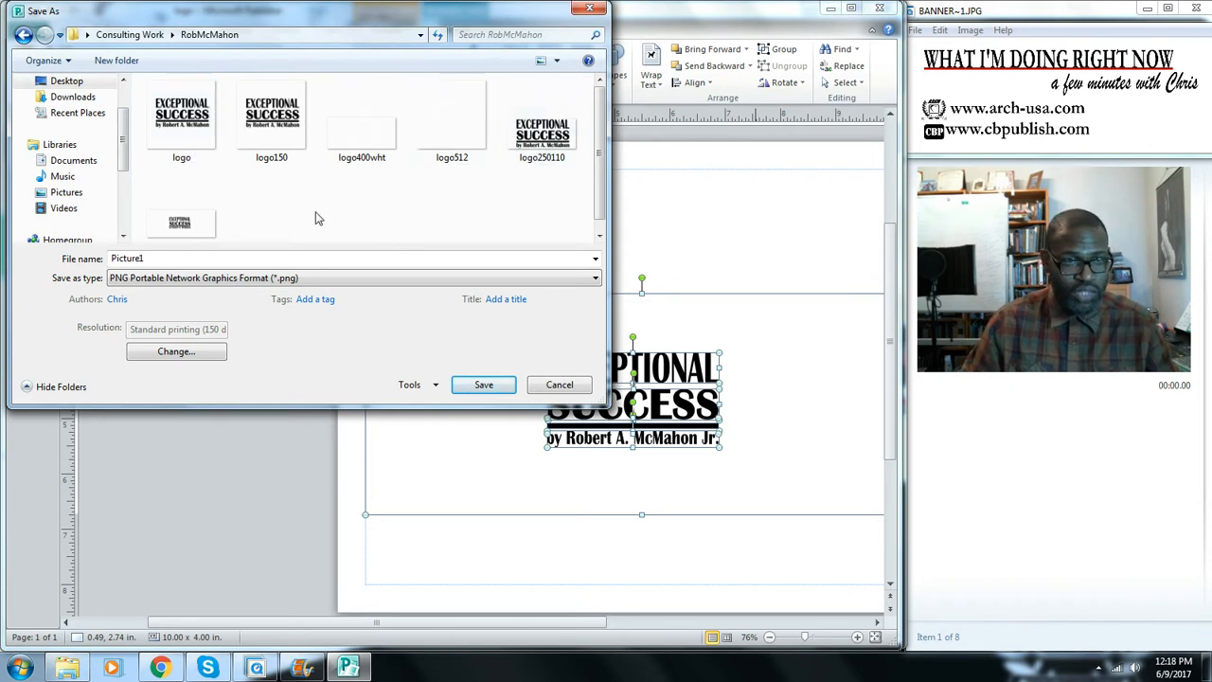
- Name the picture logojr and save it in PNG format at the standard printing resolution
left_click(212, 233)
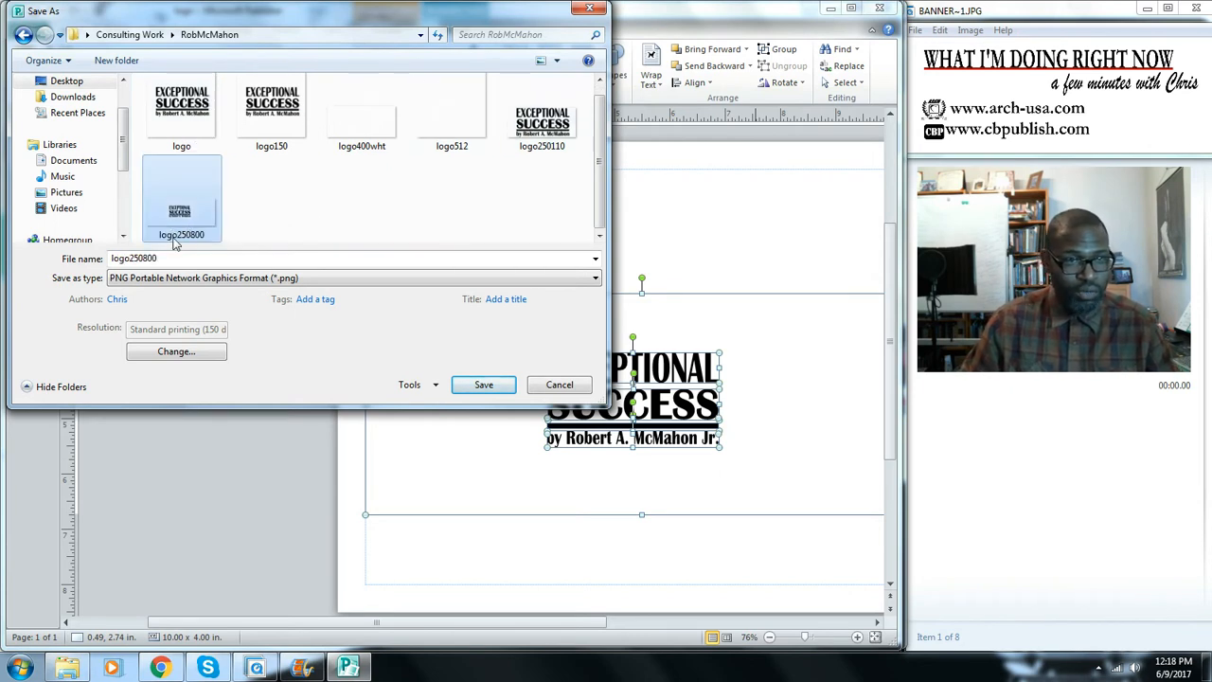
left_click(249, 256)
left_click(239, 258)
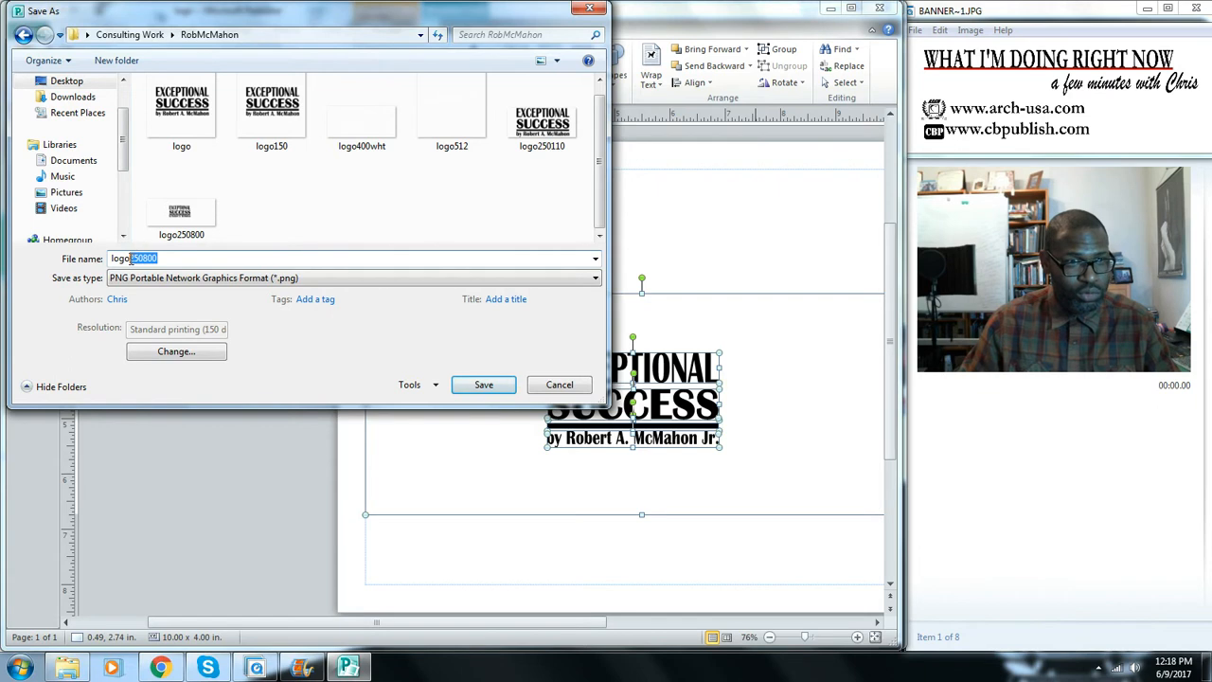
type("jr")
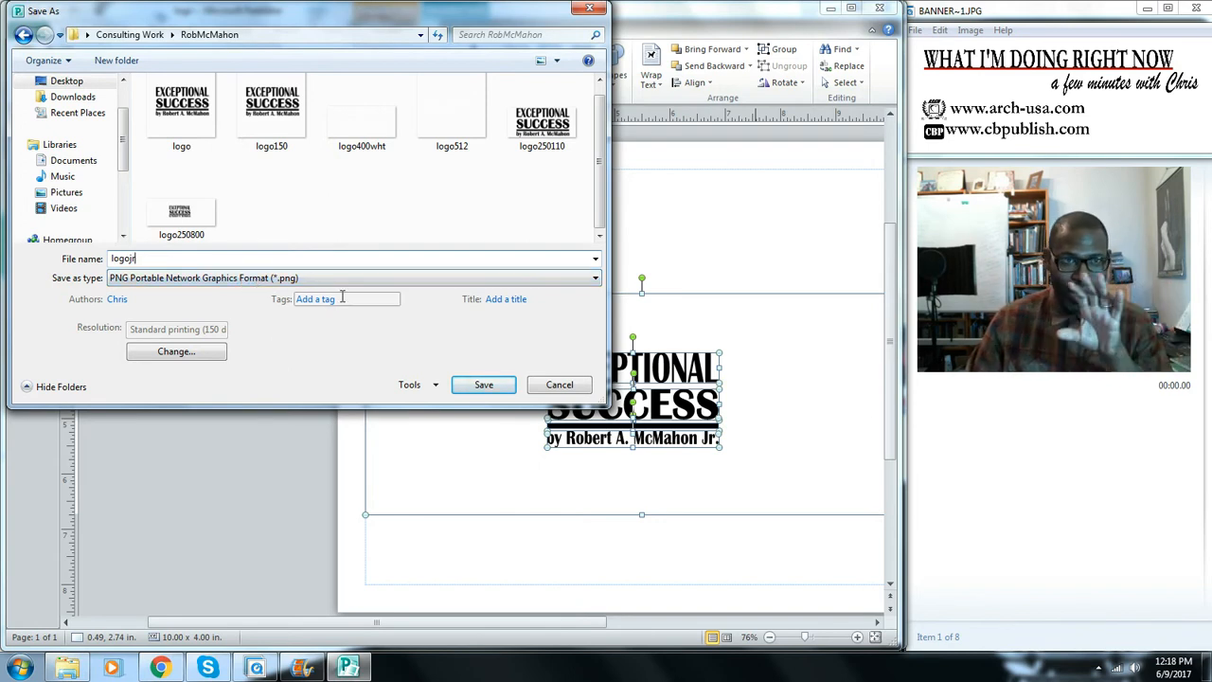
left_click(484, 387)
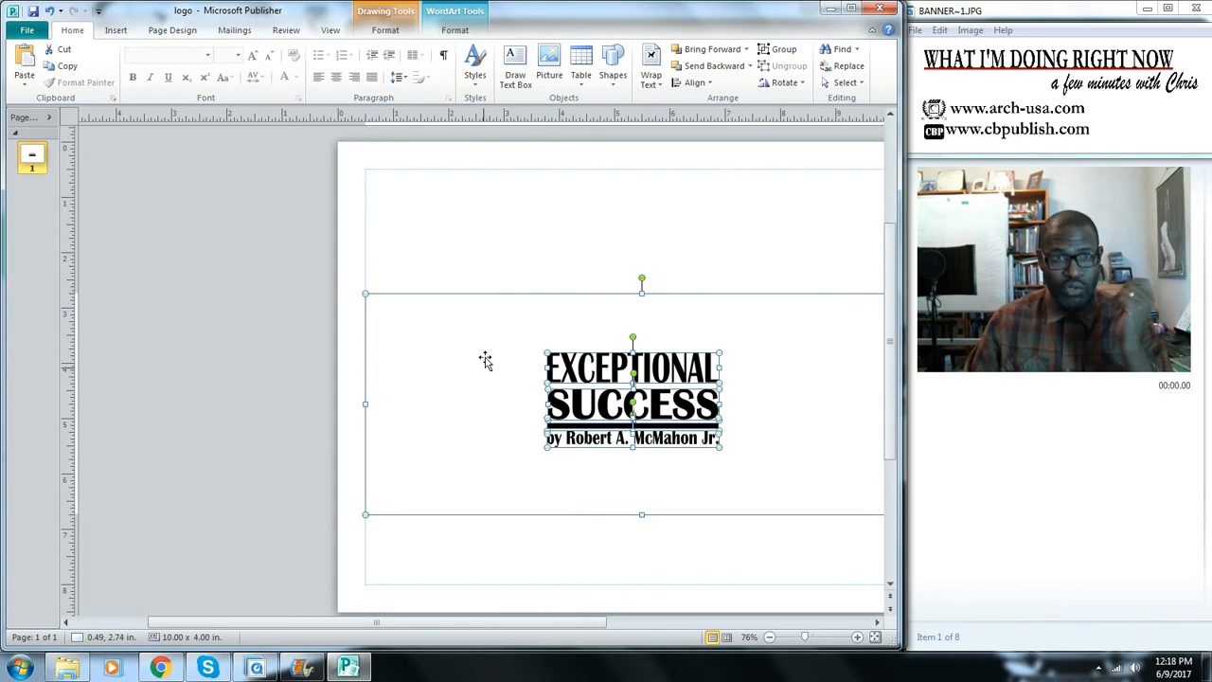
- Deselect the logo objects and close the publication, saving its changes
left_click(537, 271)
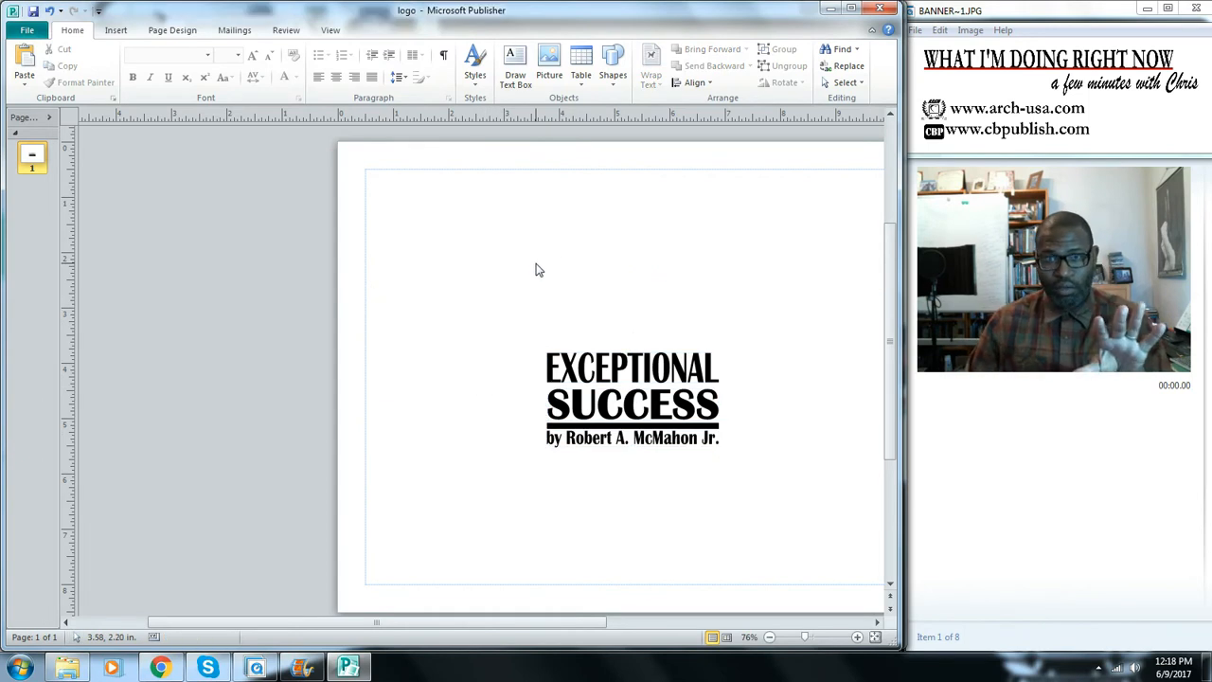
left_click(881, 12)
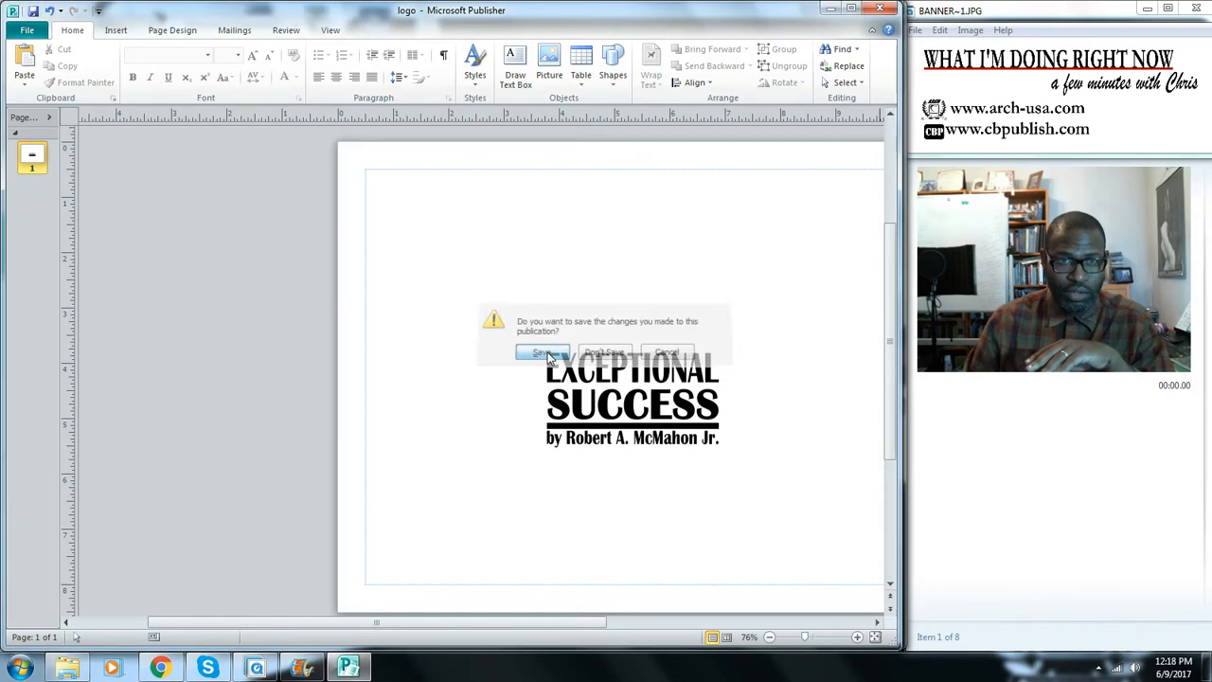
left_click(542, 352)
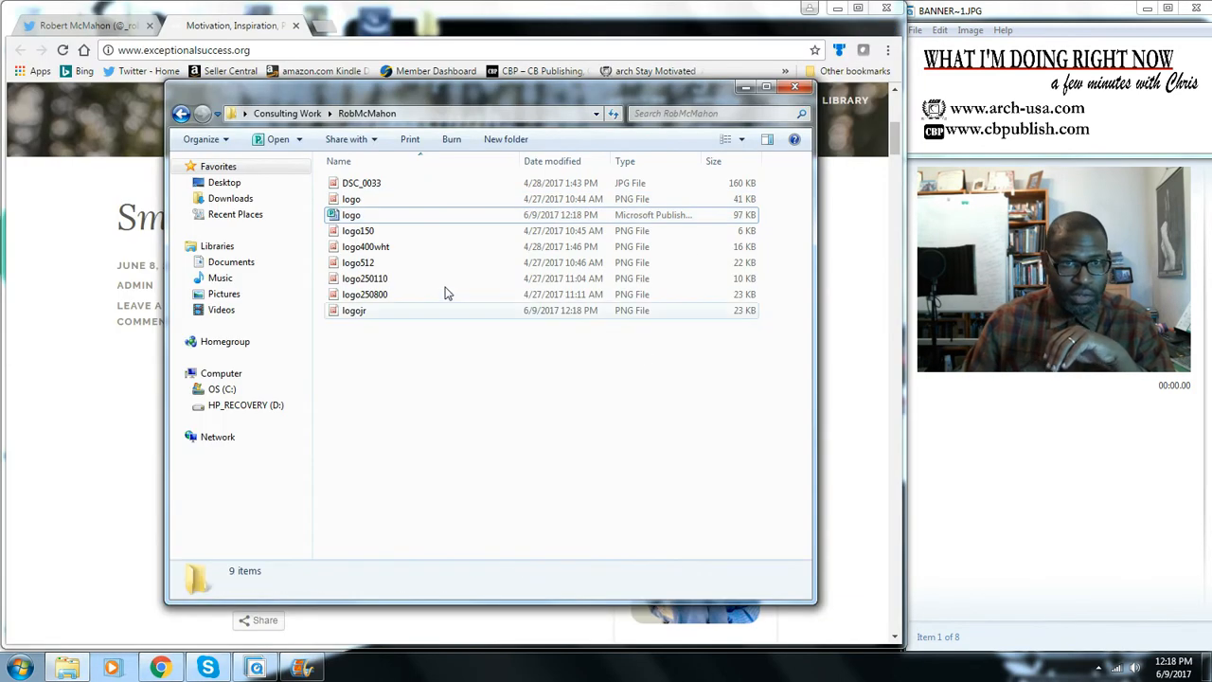
- Open the exported logojr picture with its editing tools and compare it with the logo on the exceptionalsuccess.org home page
double_click(353, 311)
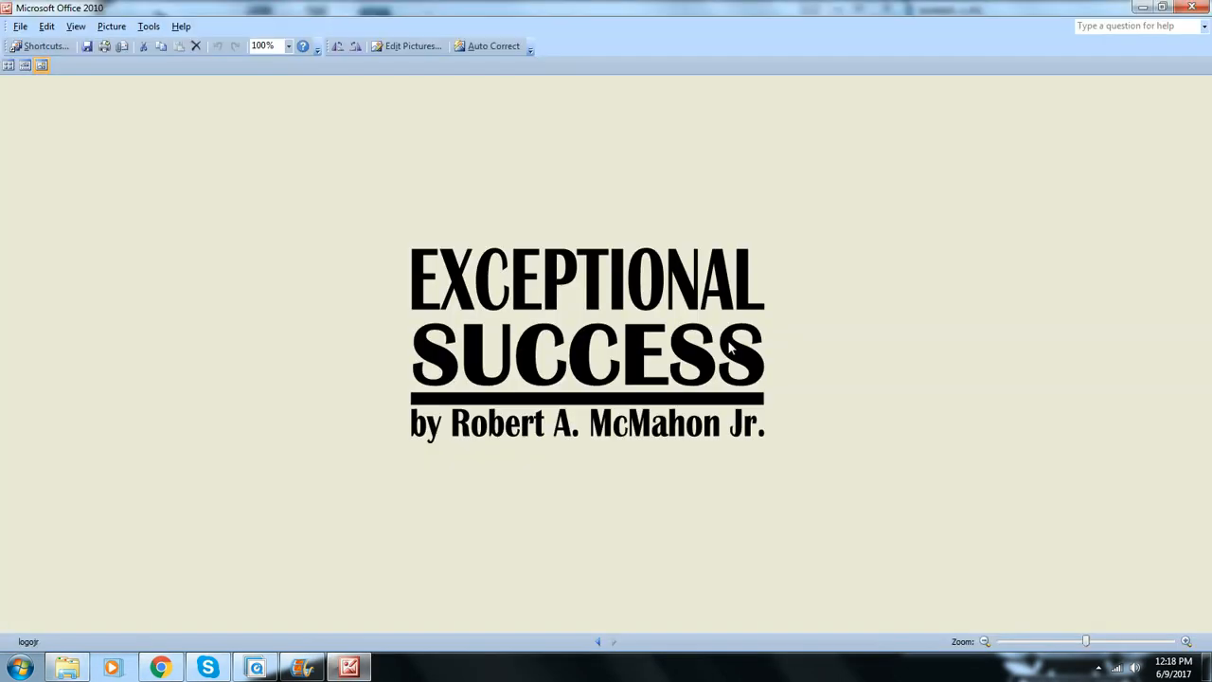
left_click(426, 46)
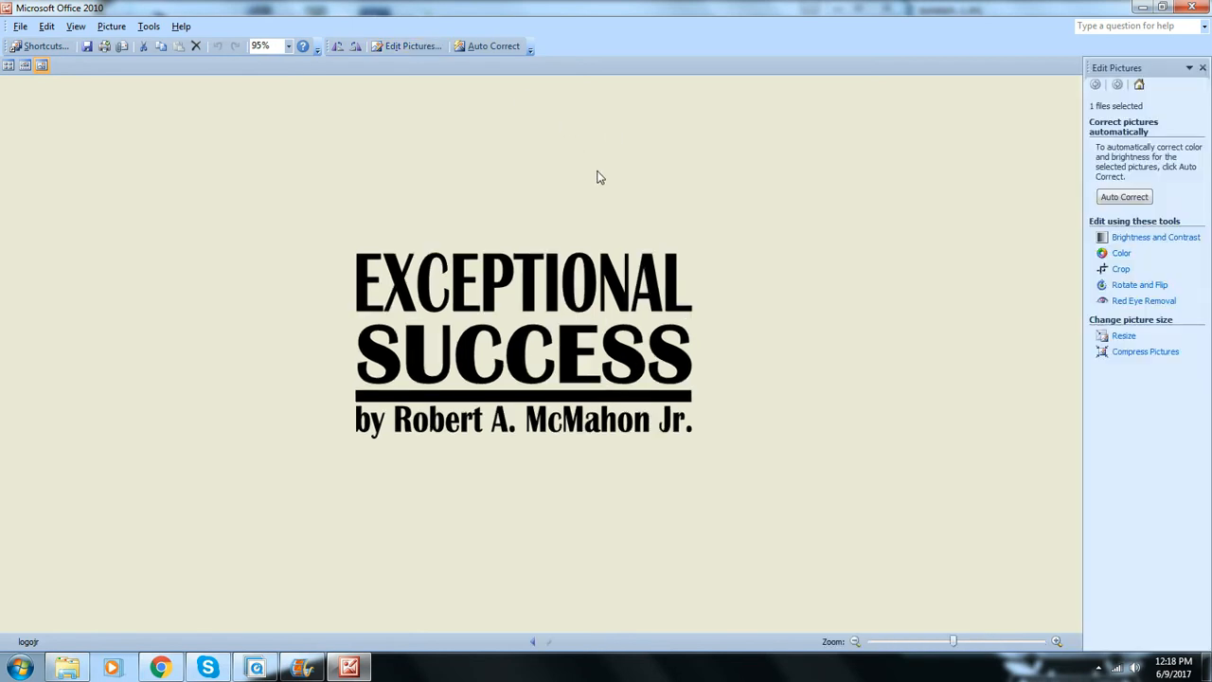
left_click(160, 668)
scroll(471, 287, "up", 5)
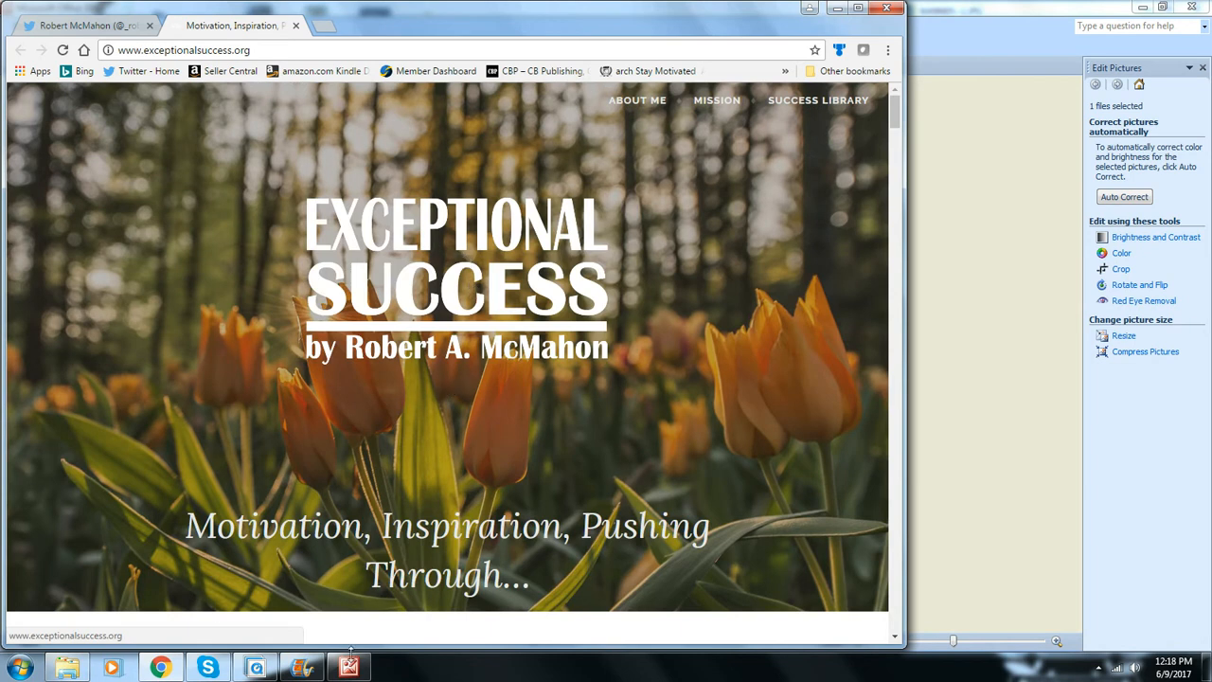
left_click(349, 667)
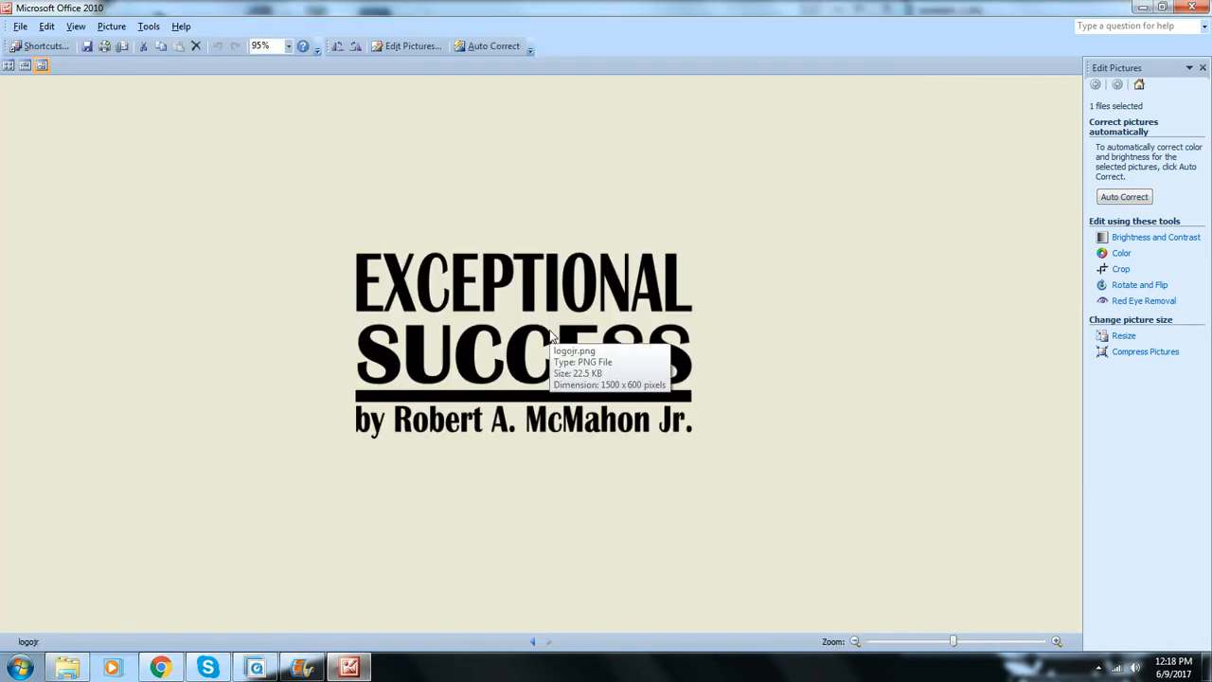
- Restore the picture editor to a smaller, widened window and set the logo picture's brightness to 100
left_click(1171, 8)
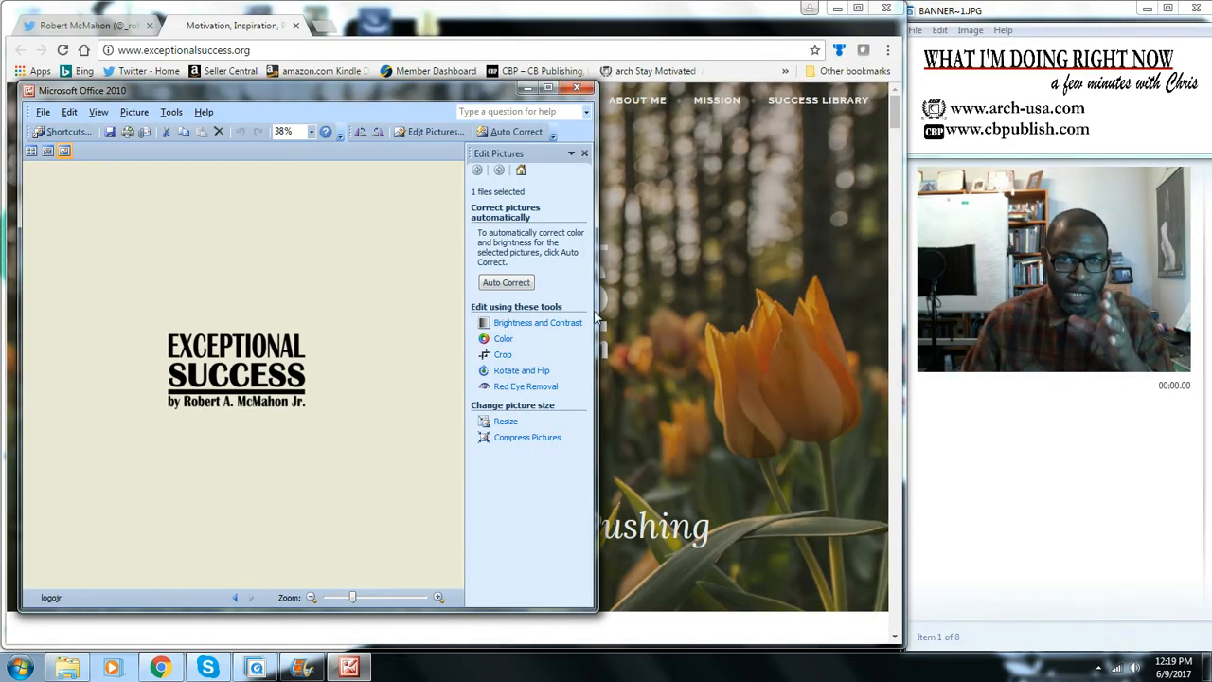
left_click_drag(595, 316, 866, 344)
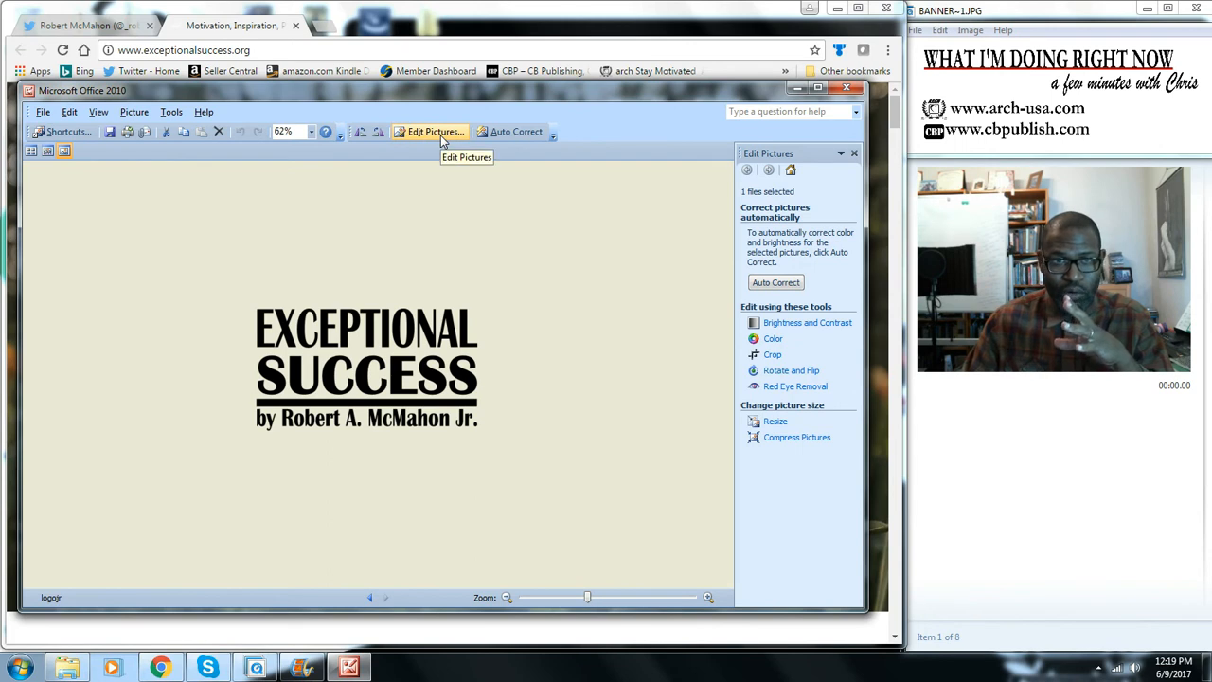
left_click(792, 324)
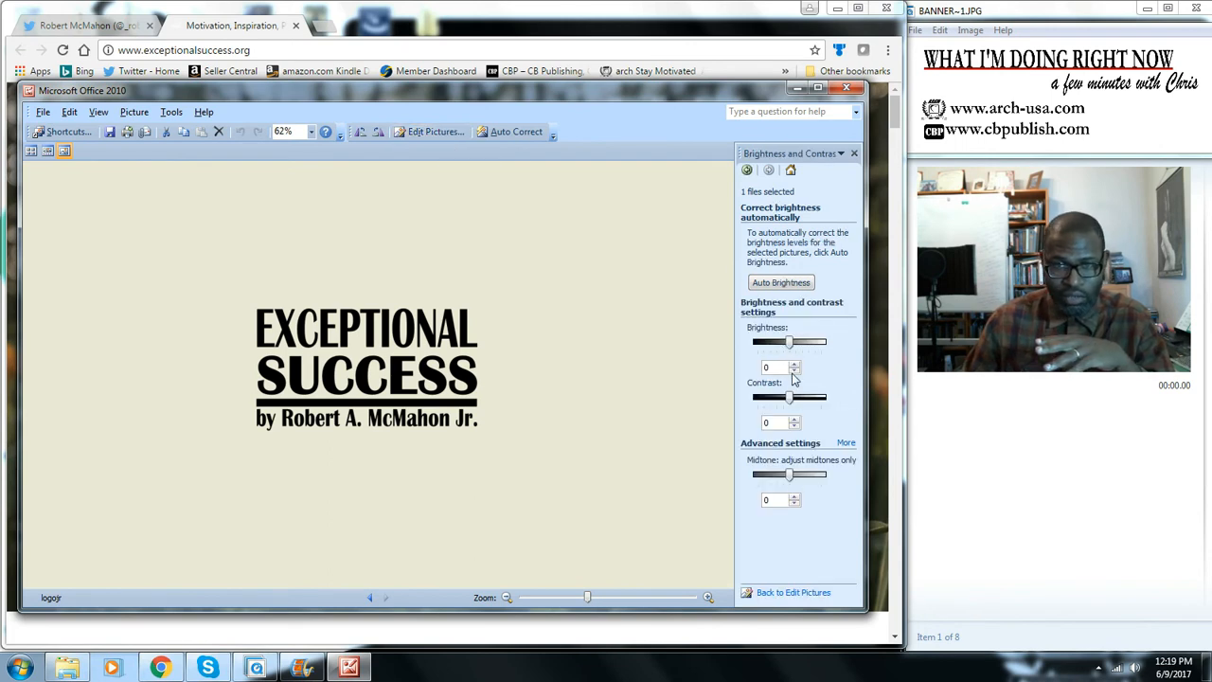
left_click_drag(790, 345, 823, 343)
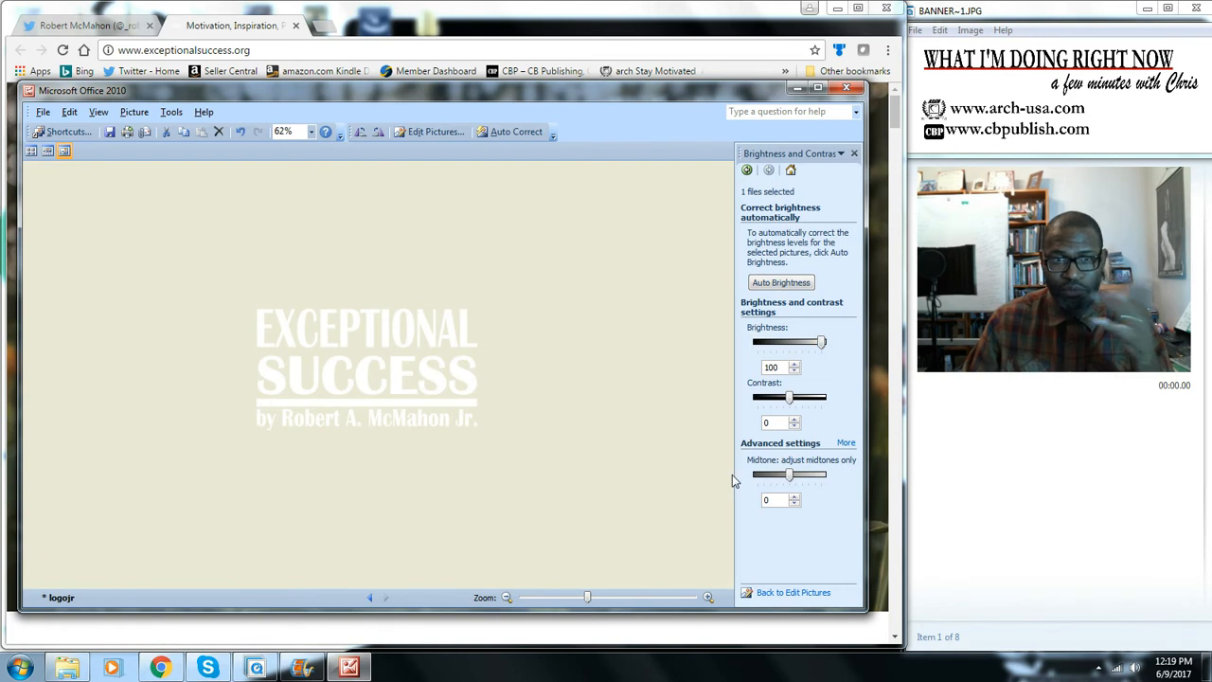
- Save the white logo as a separate PNG named logojrwht, and close the picture editor without saving changes to logojr
left_click(42, 112)
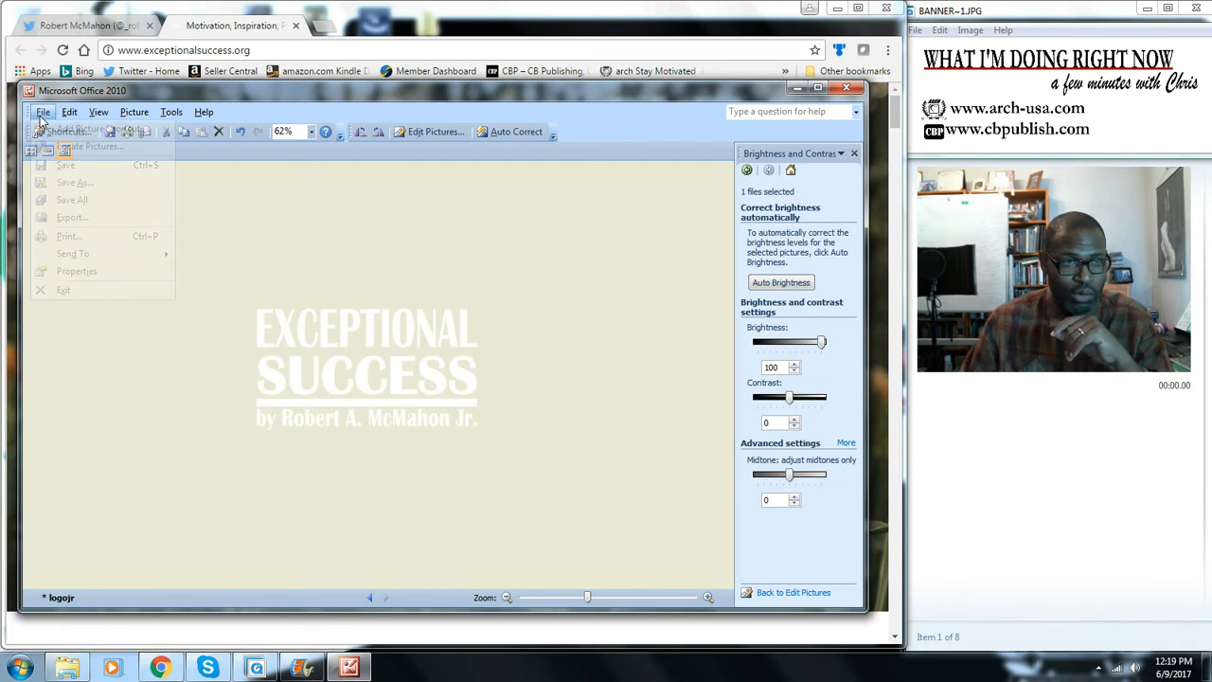
left_click(74, 182)
left_click(218, 387)
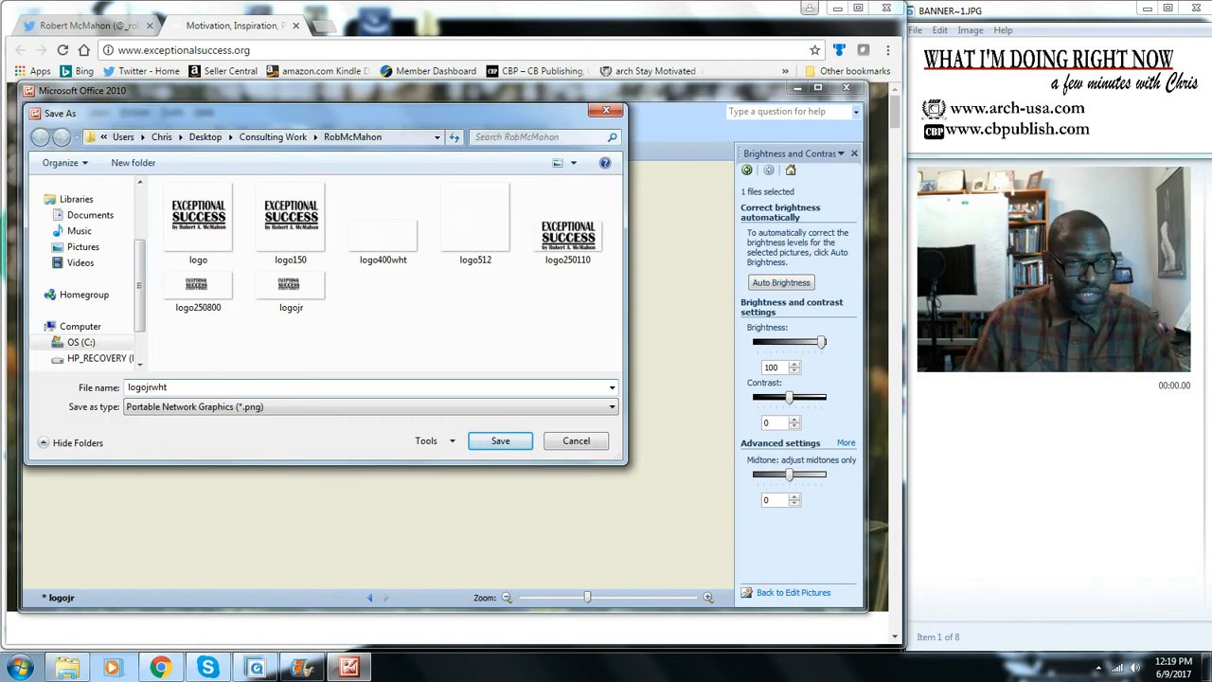
left_click(498, 439)
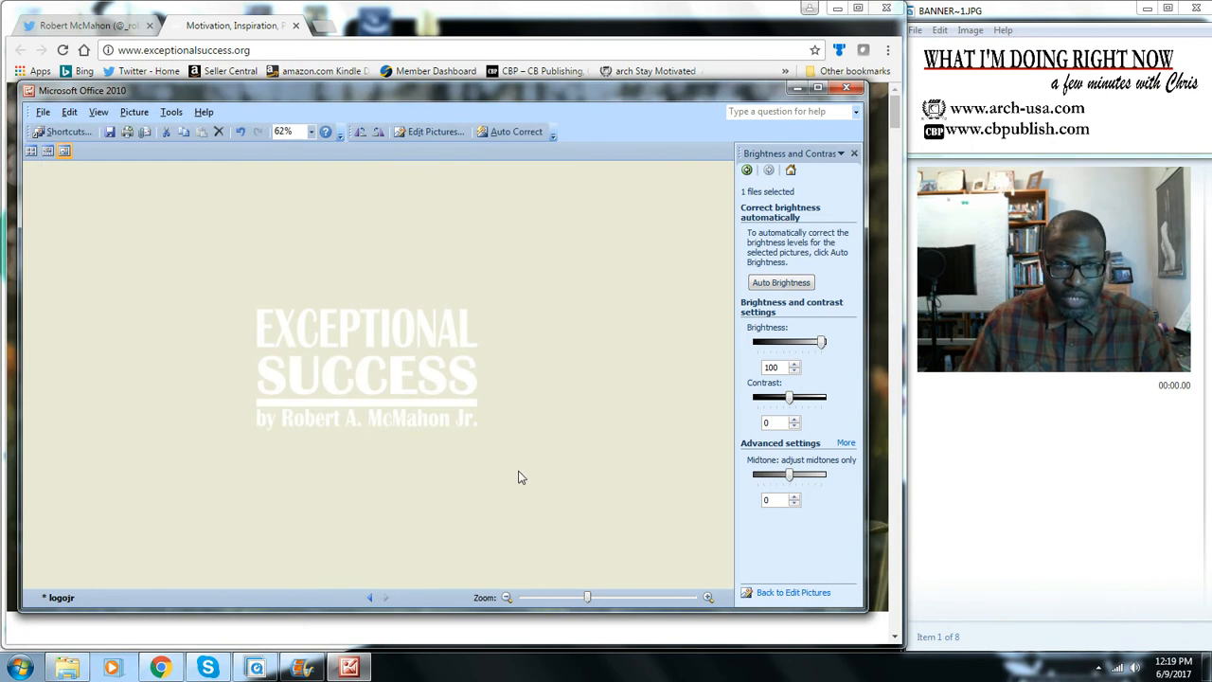
left_click(848, 93)
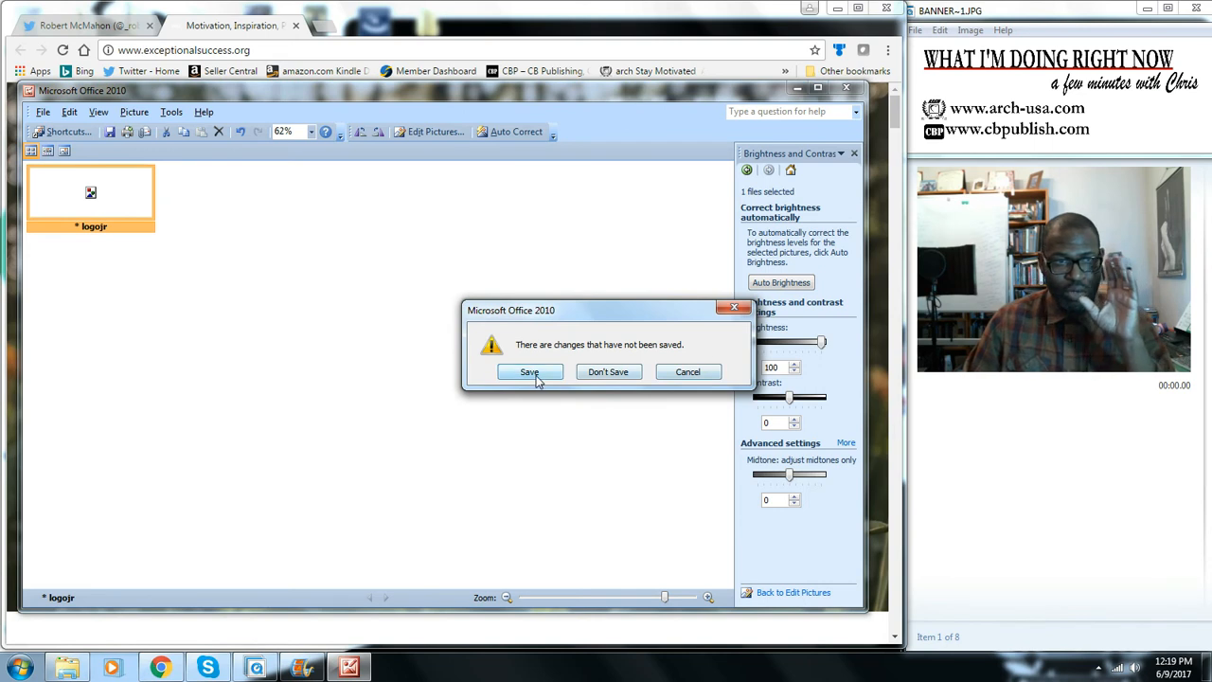
left_click(607, 372)
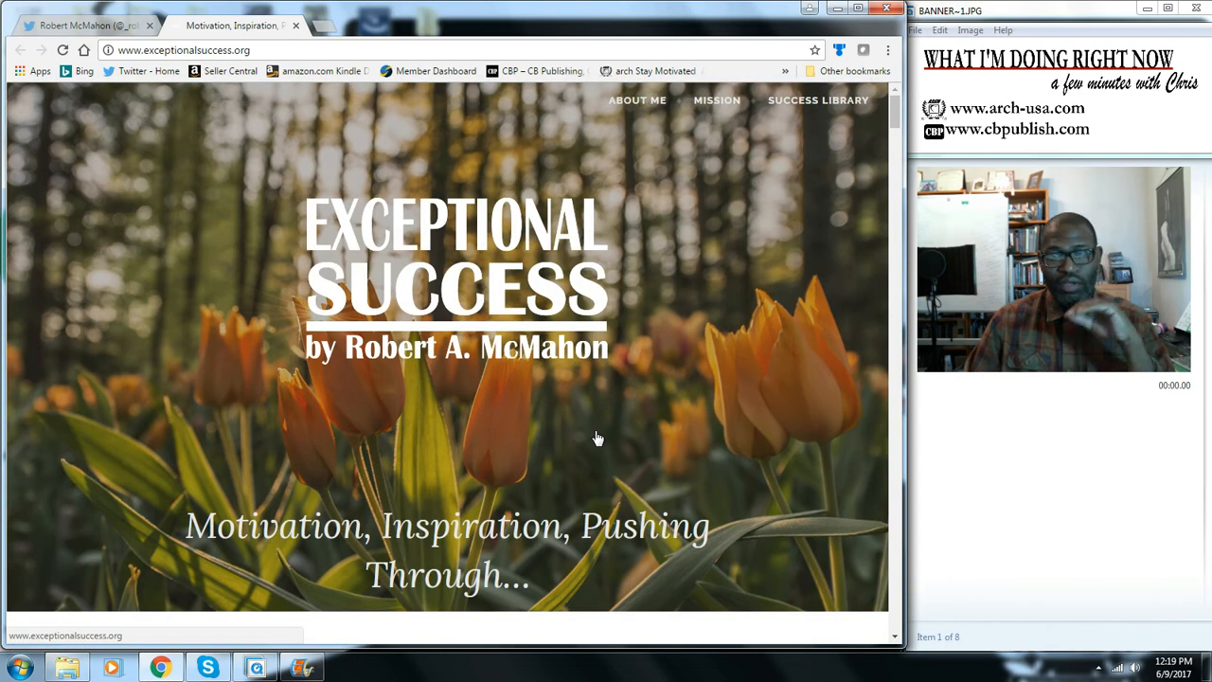
left_click(1102, 671)
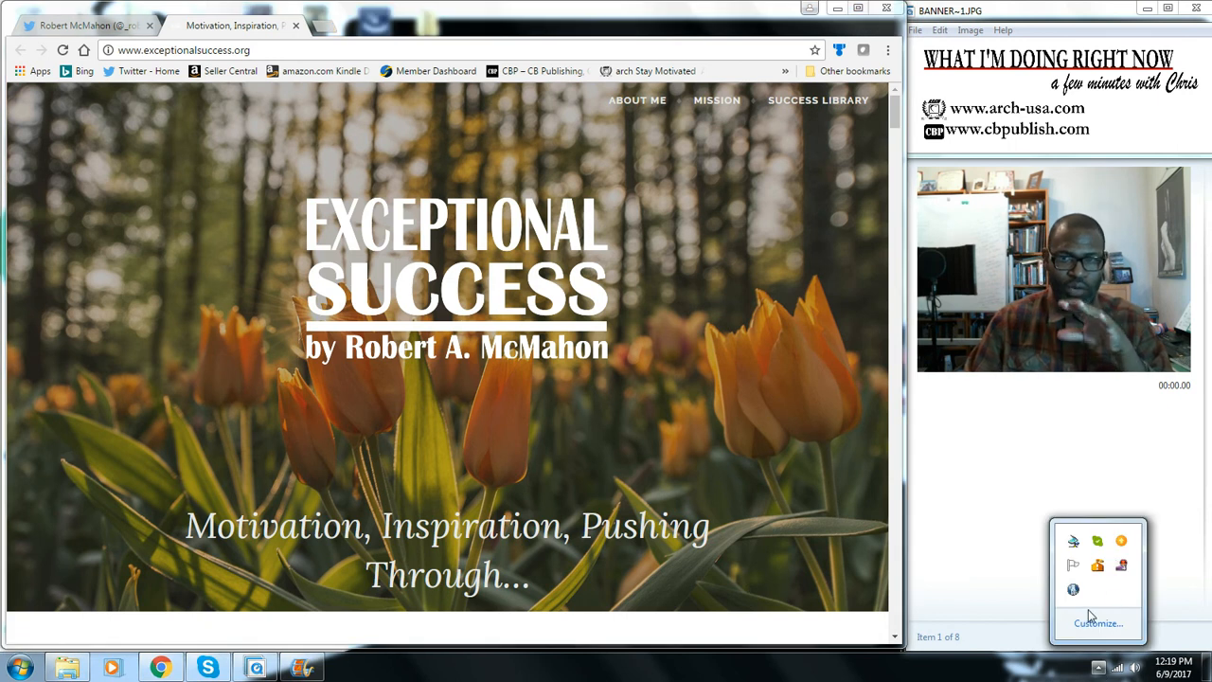
right_click(1124, 568)
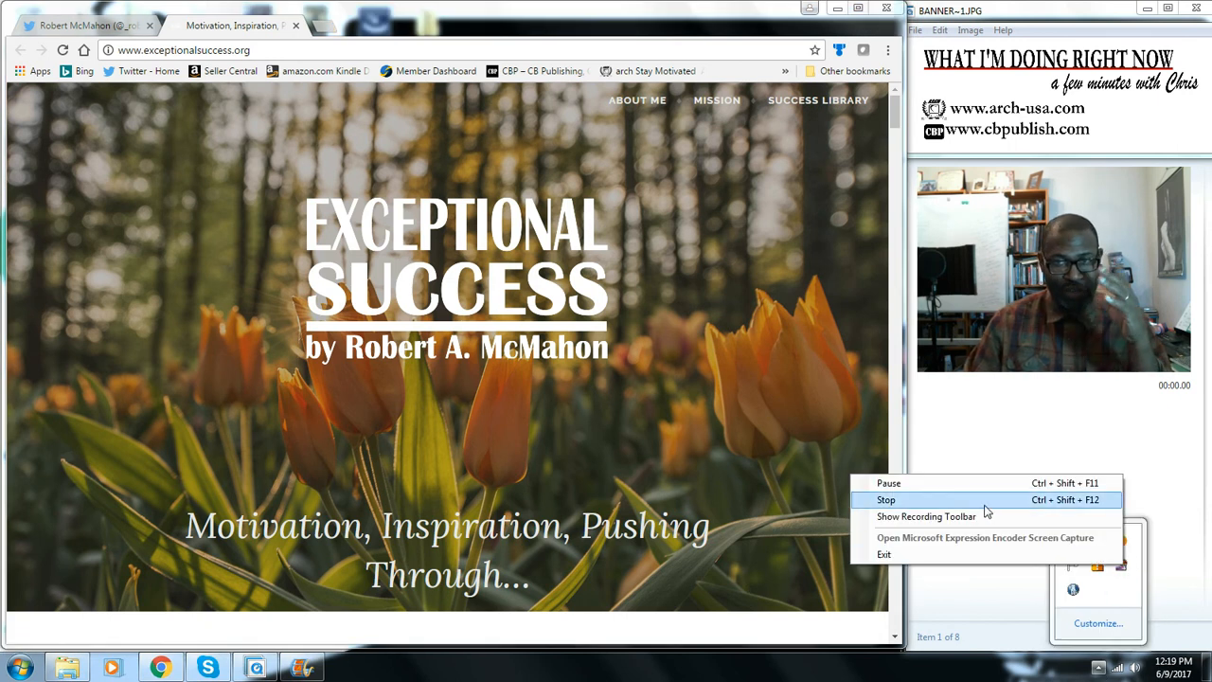